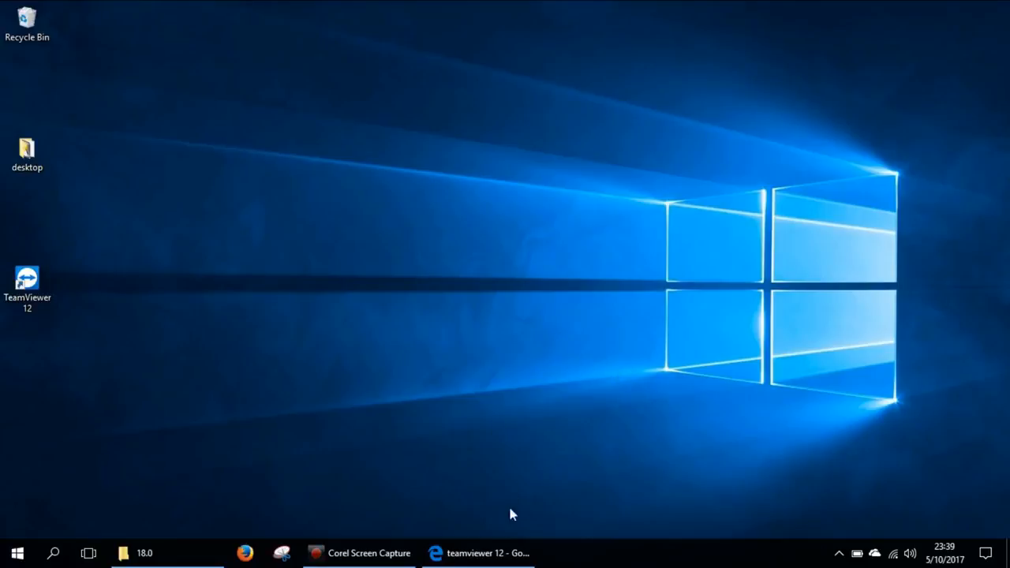
Switch to the Edge browser, open the TeamViewer 12 download result and view the website's download offer, and minimize the browser.
click(482, 552)
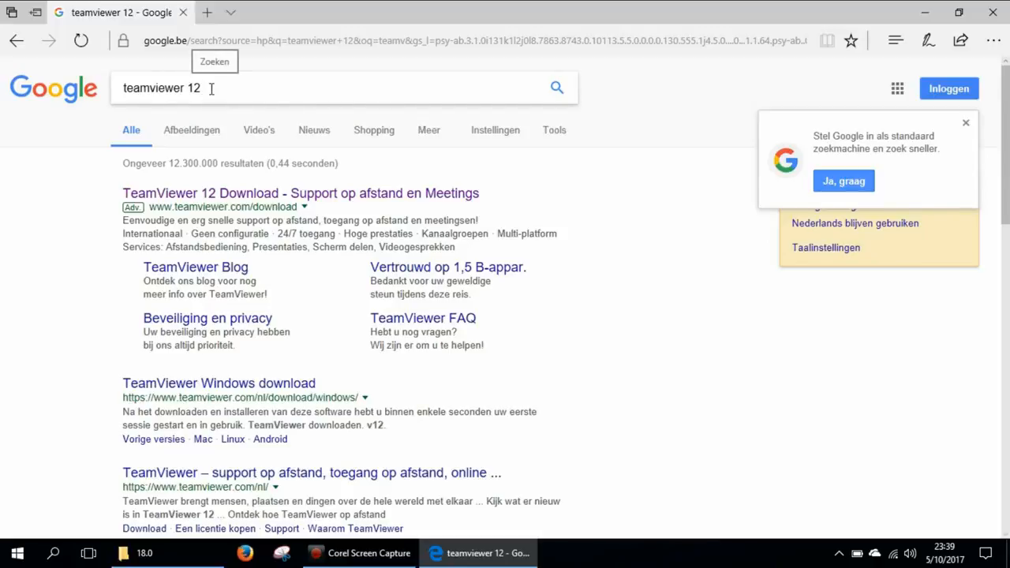
click(322, 197)
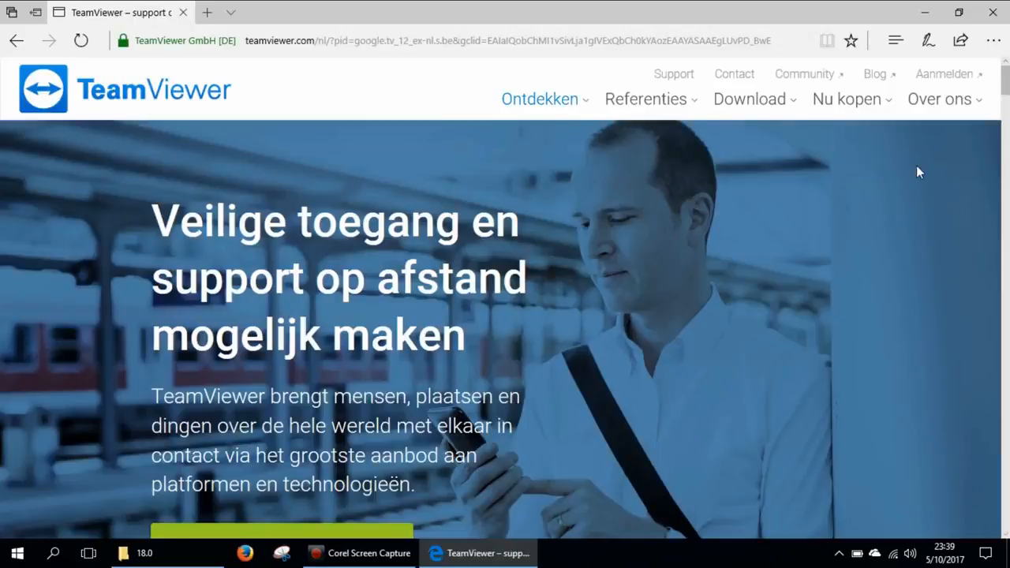
drag(1006, 84, 1007, 95)
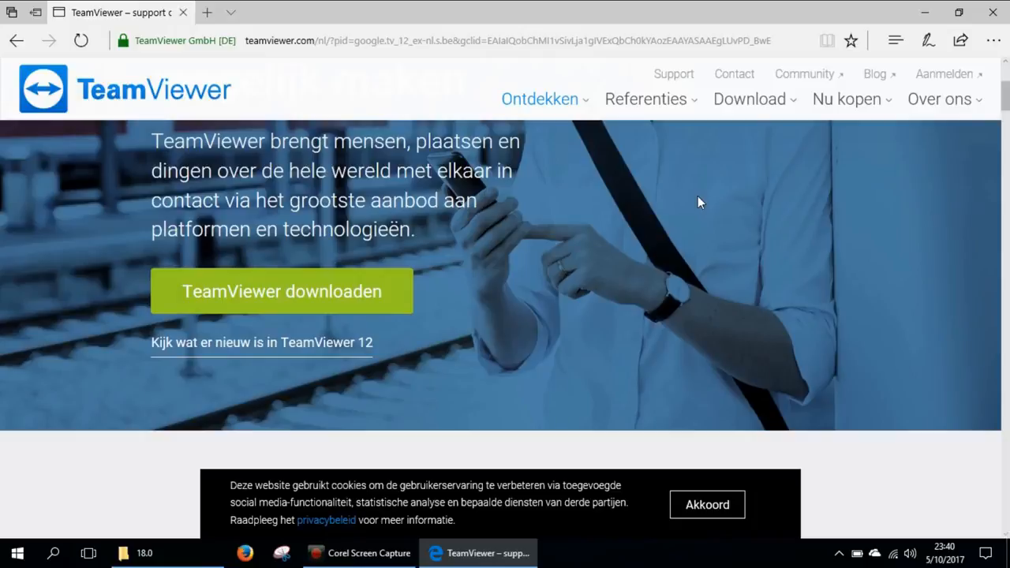
click(925, 12)
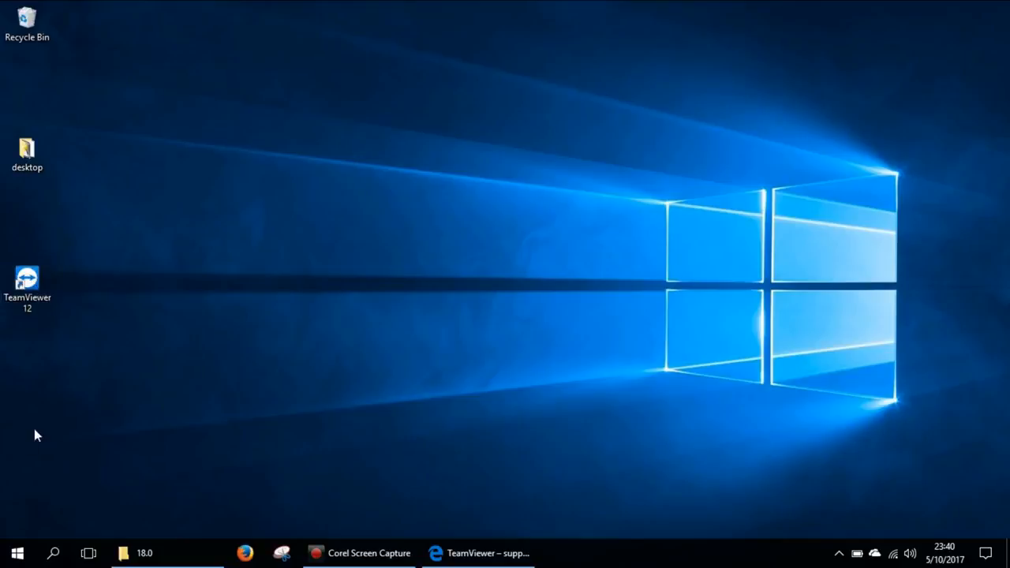
Look up TeamViewer 12 under T in the installed apps, and launch it from its desktop shortcut.
click(11, 555)
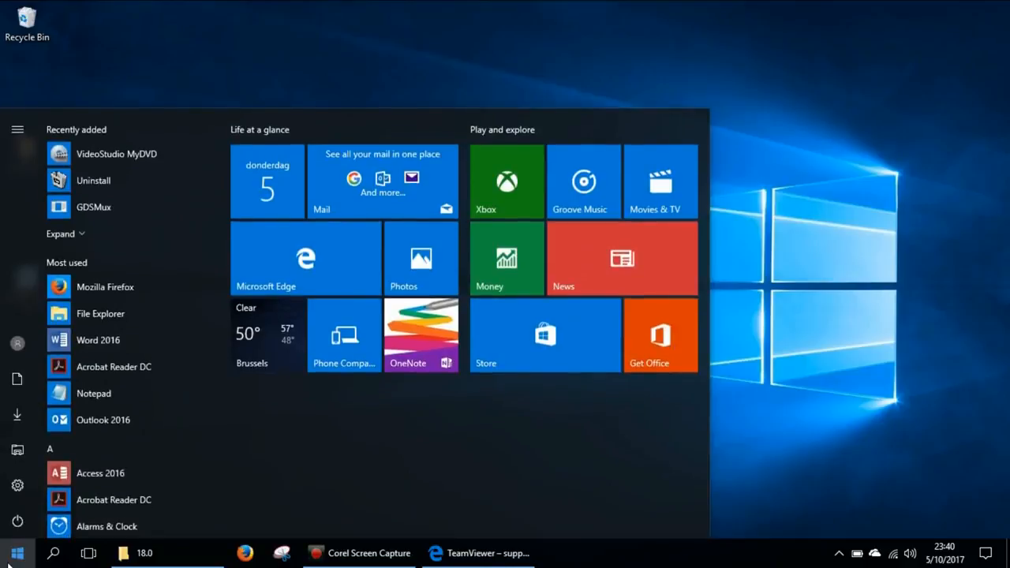
click(80, 451)
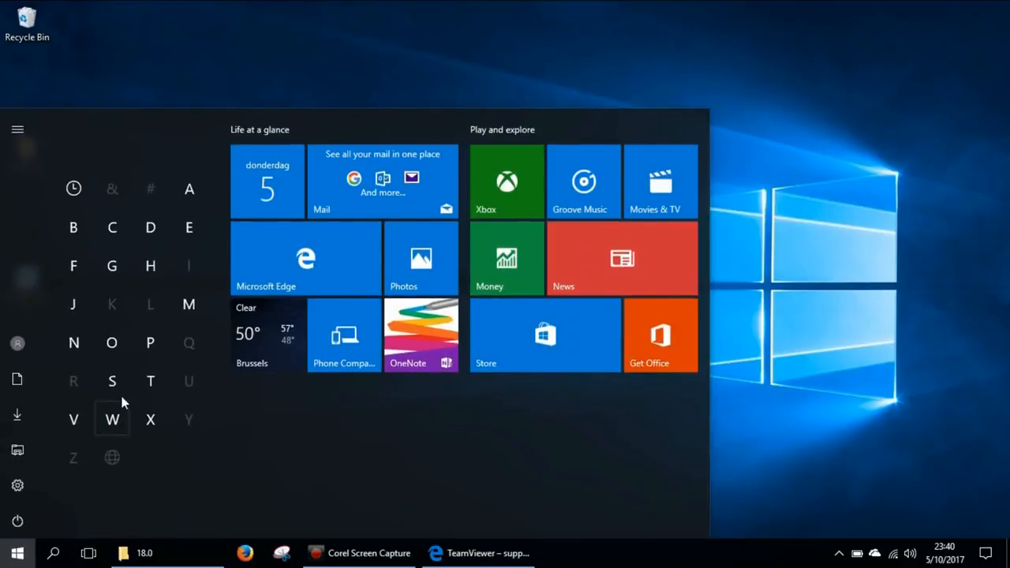
click(152, 381)
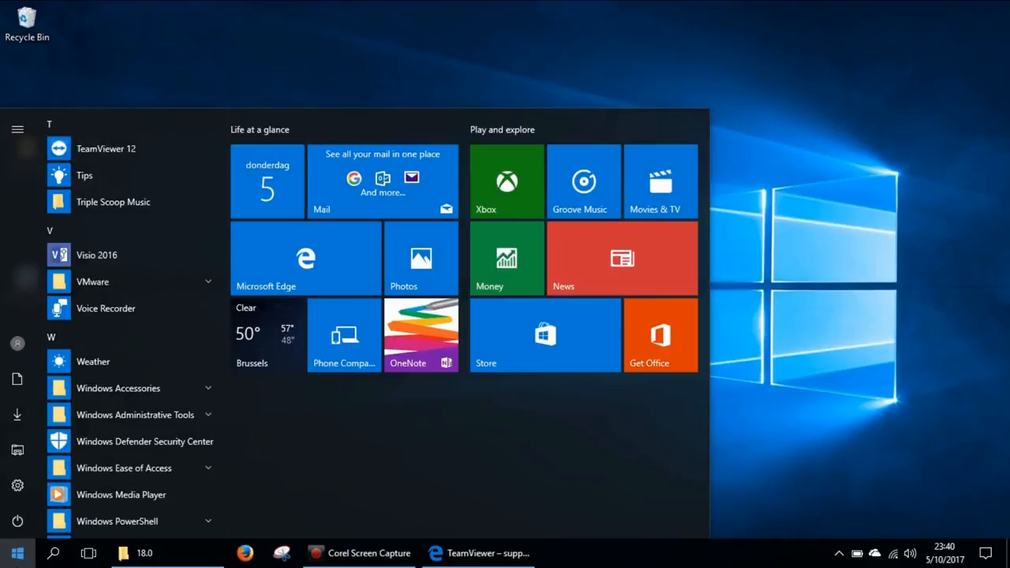
click(17, 553)
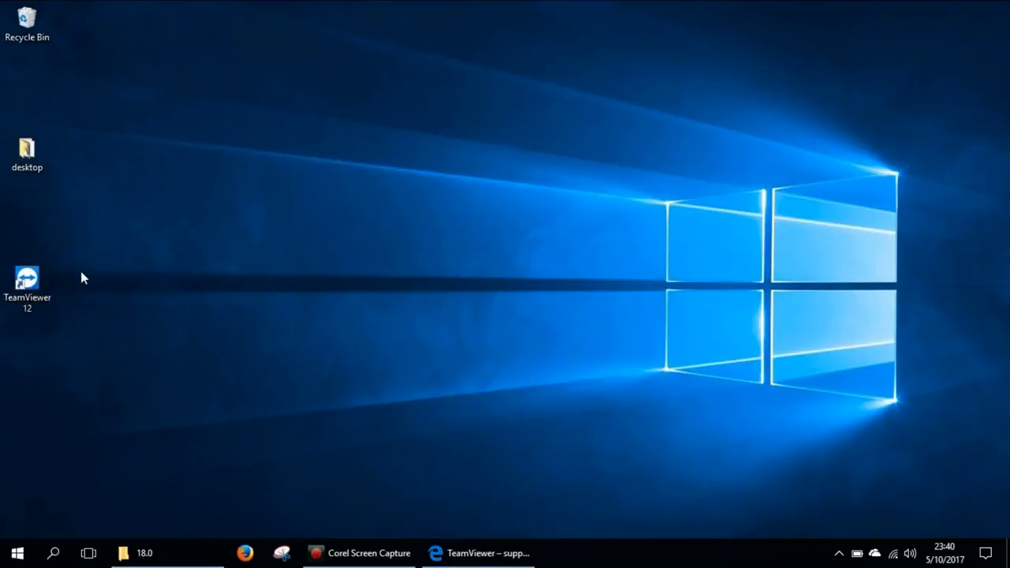
click(35, 276)
double_click(36, 280)
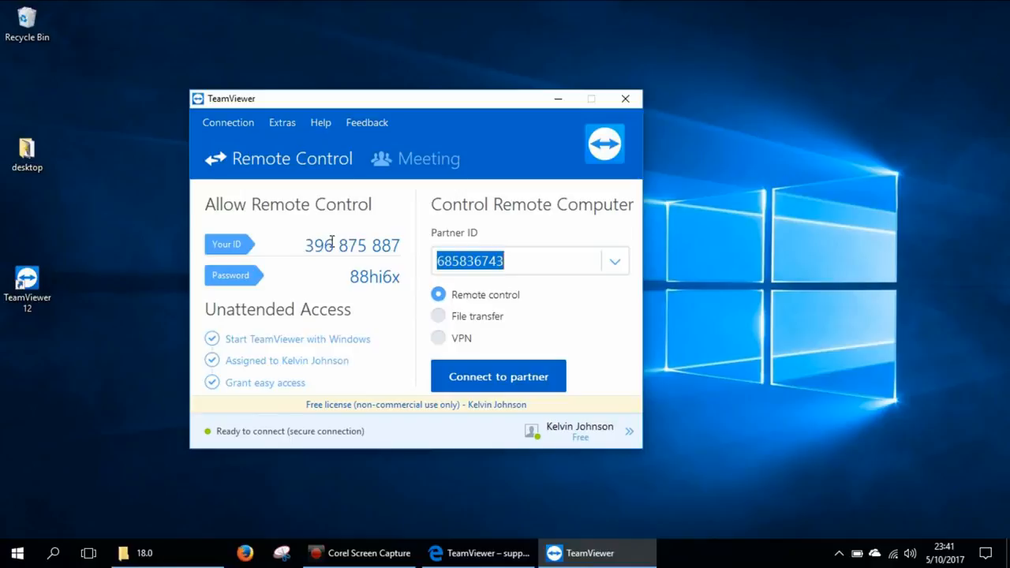
Highlight this computer's ID and generate a new random password for incoming remote control twice.
mouse_move(297, 278)
drag(304, 246, 401, 246)
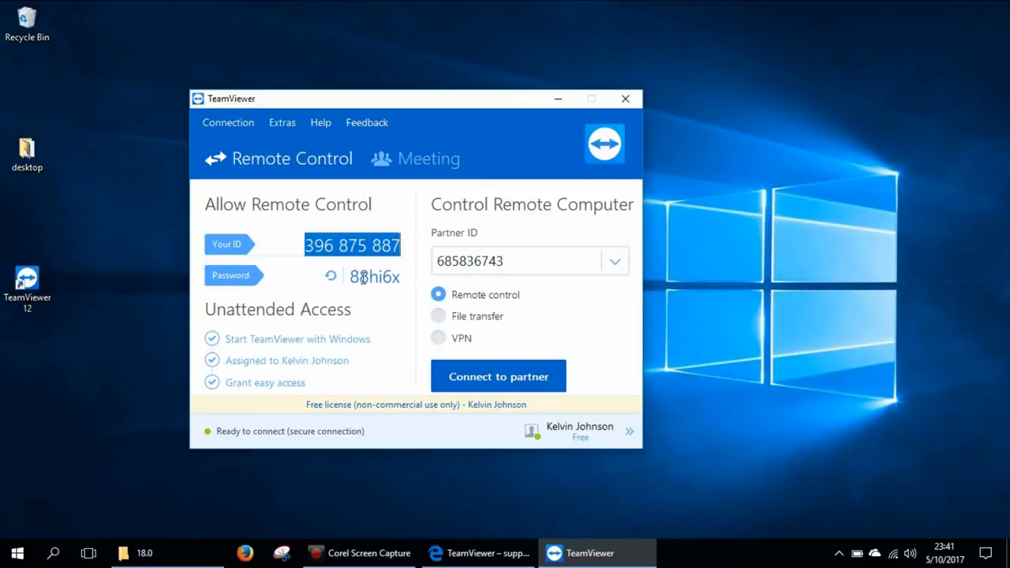
click(335, 275)
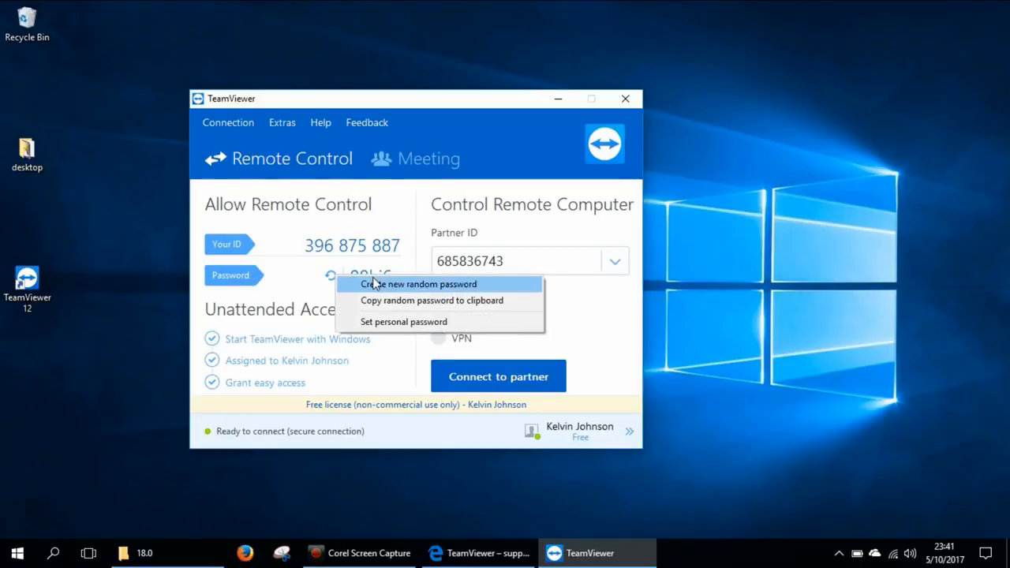
click(392, 284)
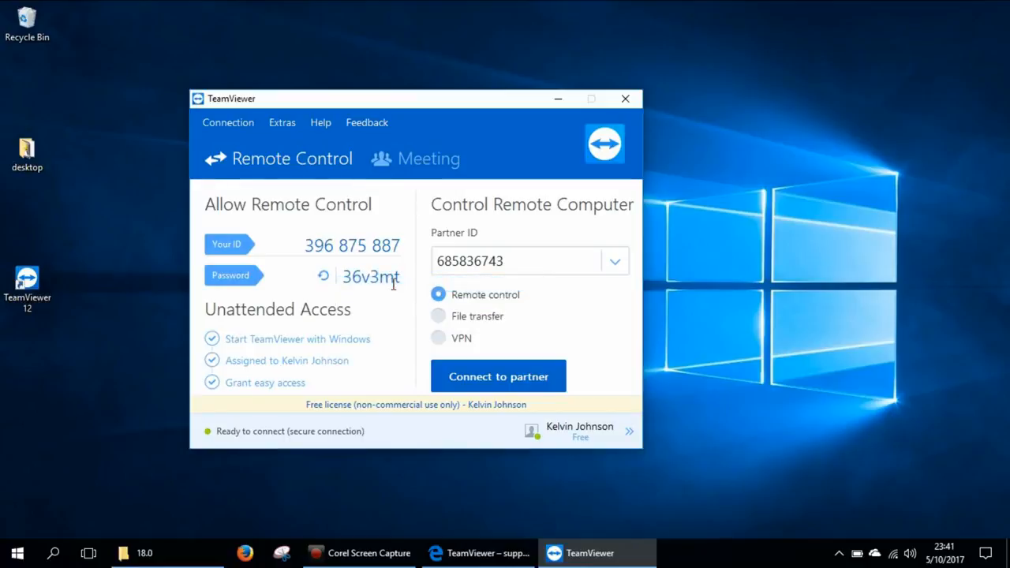
click(325, 278)
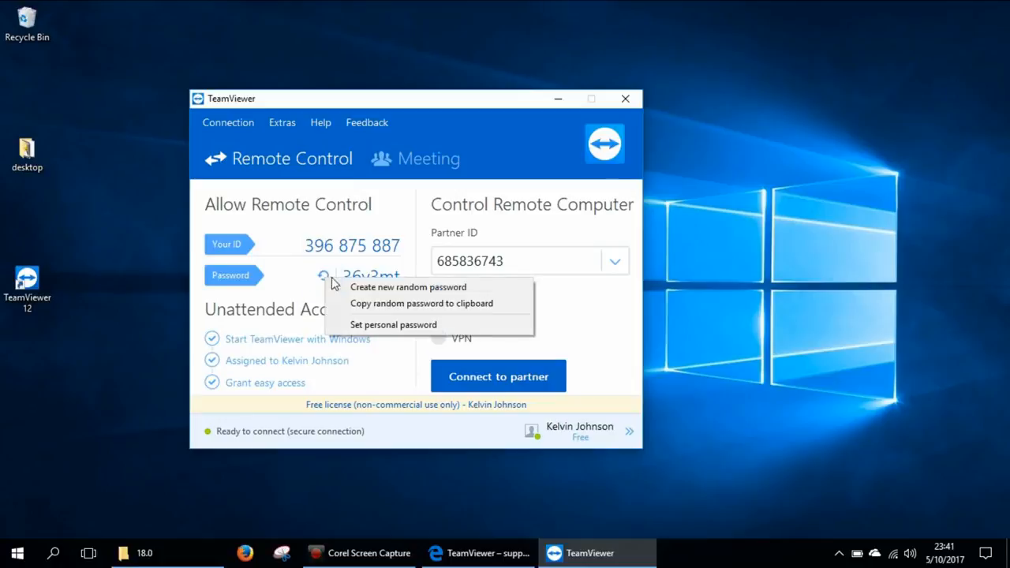
click(361, 289)
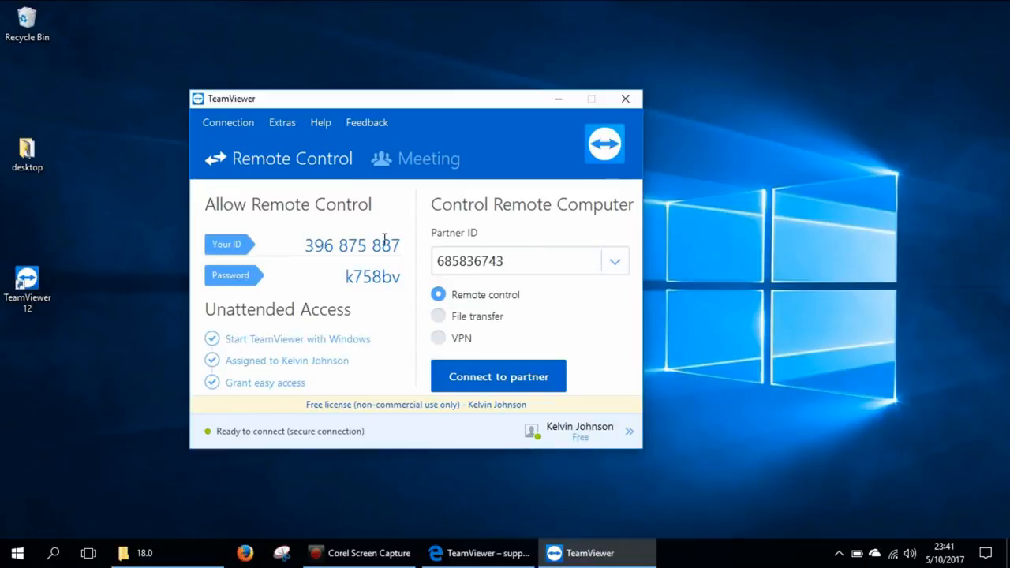
Try to turn off "Start TeamViewer with Windows" and cancel the change.
click(211, 339)
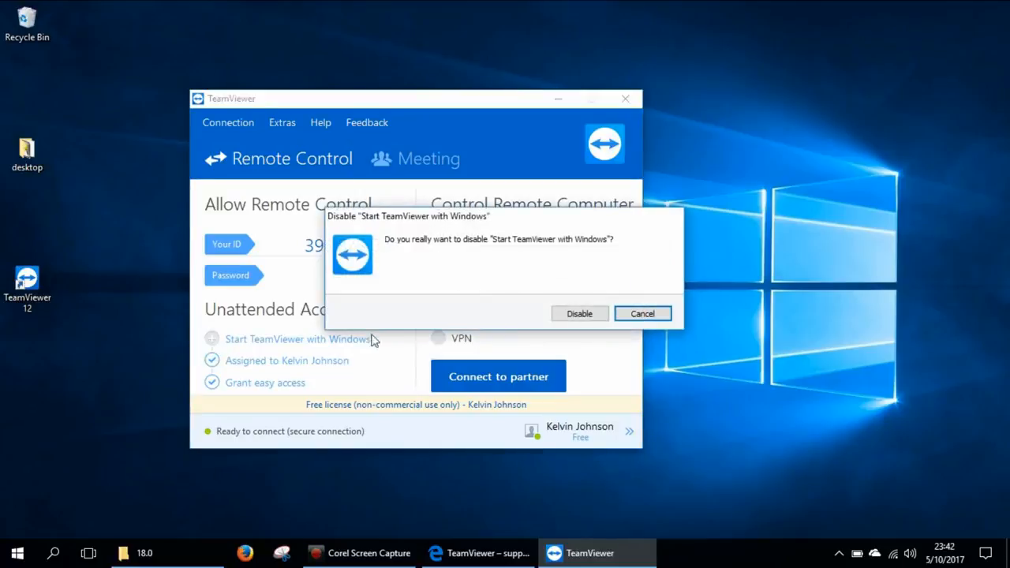
click(643, 313)
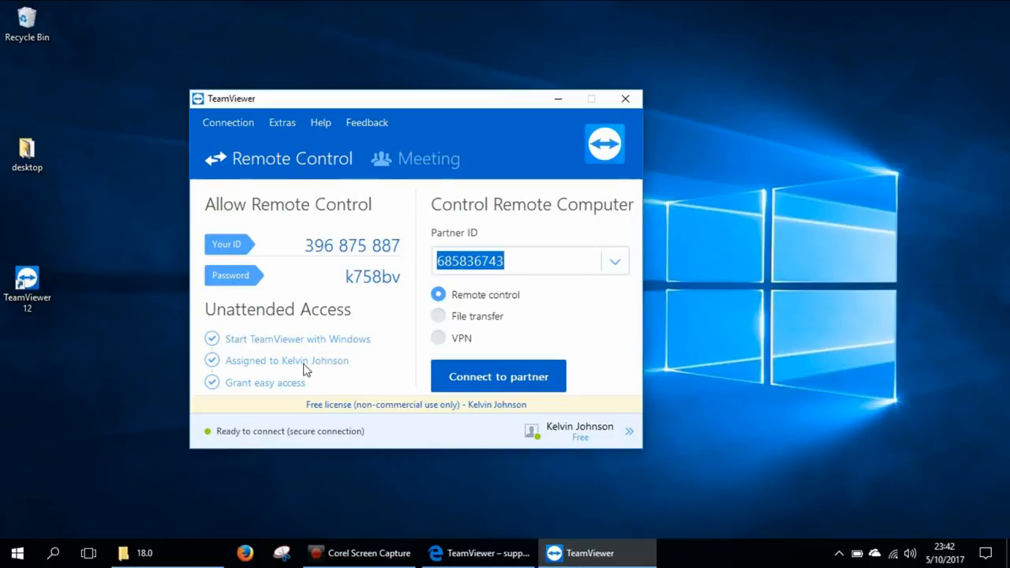
Open the partner invitation message and delete its closing website tagline.
click(229, 126)
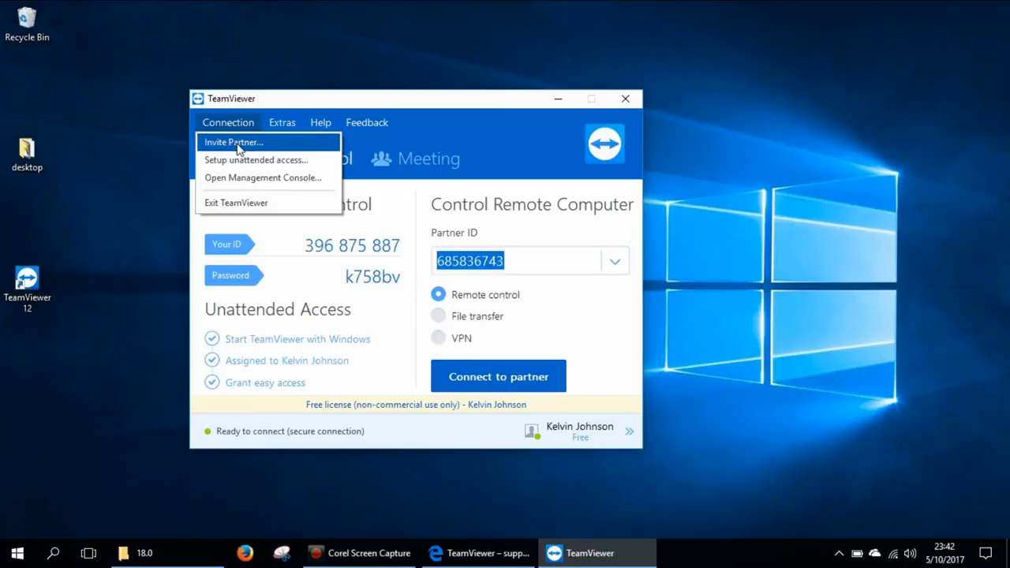
click(235, 145)
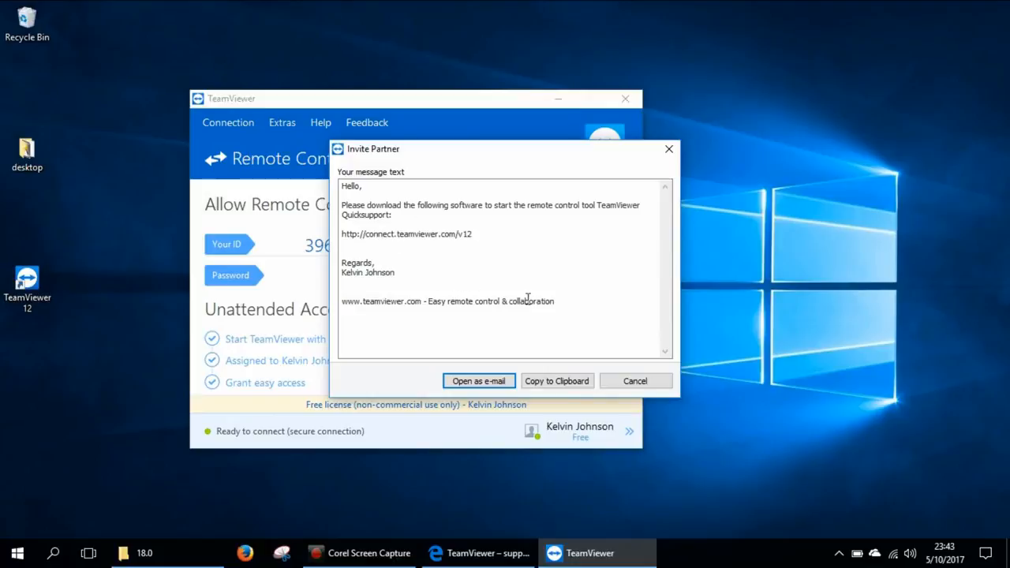
drag(556, 301, 343, 297)
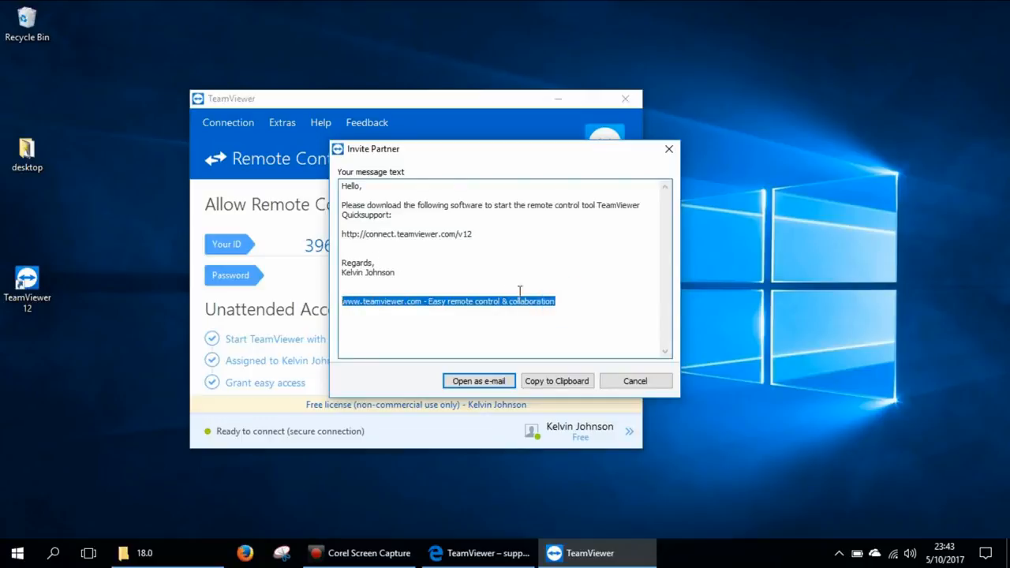
key(Delete)
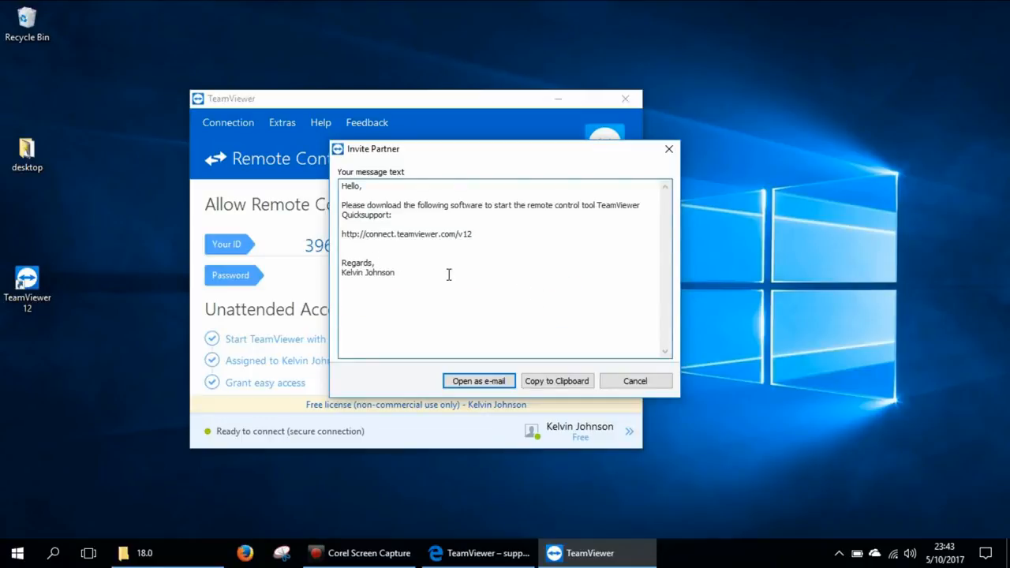
Try adding a "thanks" line below the invitation's signature, and dismiss the invitation without sending it.
click(402, 271)
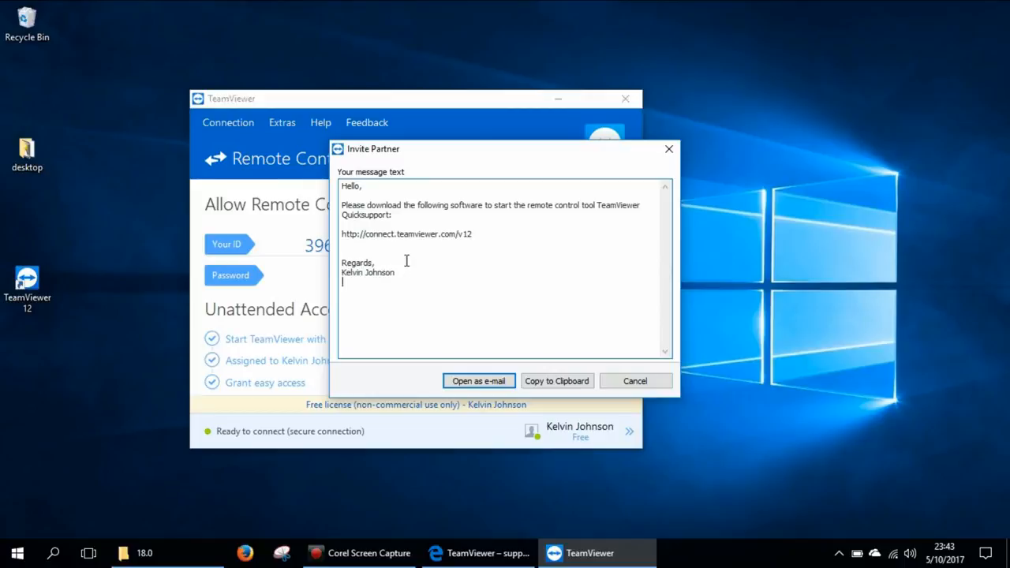
key(Return)
text(thanks)
key(BackSpace)
key(BackSpace)
key(BackSpace)
key(BackSpace)
key(BackSpace)
key(BackSpace)
key(BackSpace)
drag(476, 233, 341, 235)
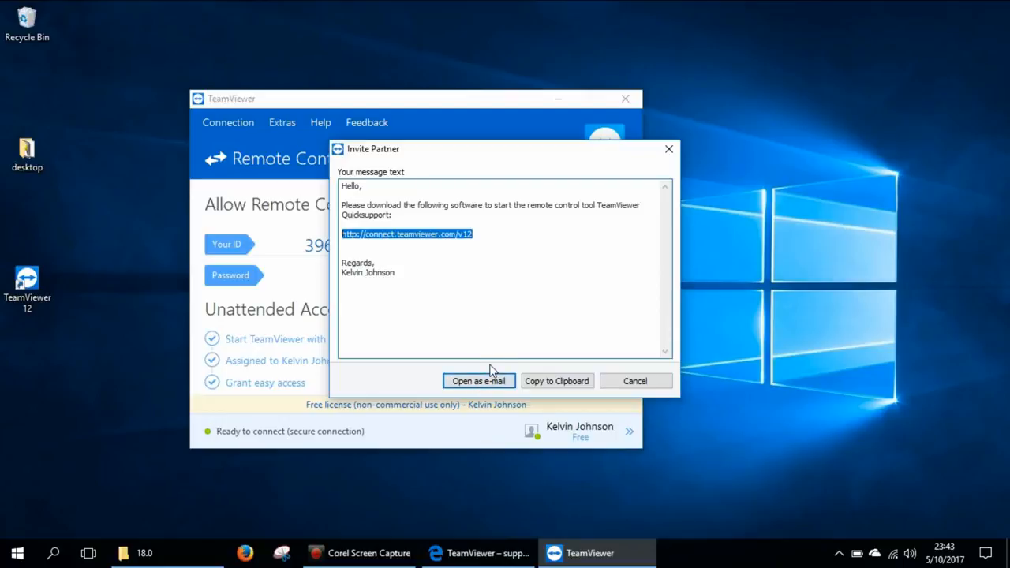
click(627, 382)
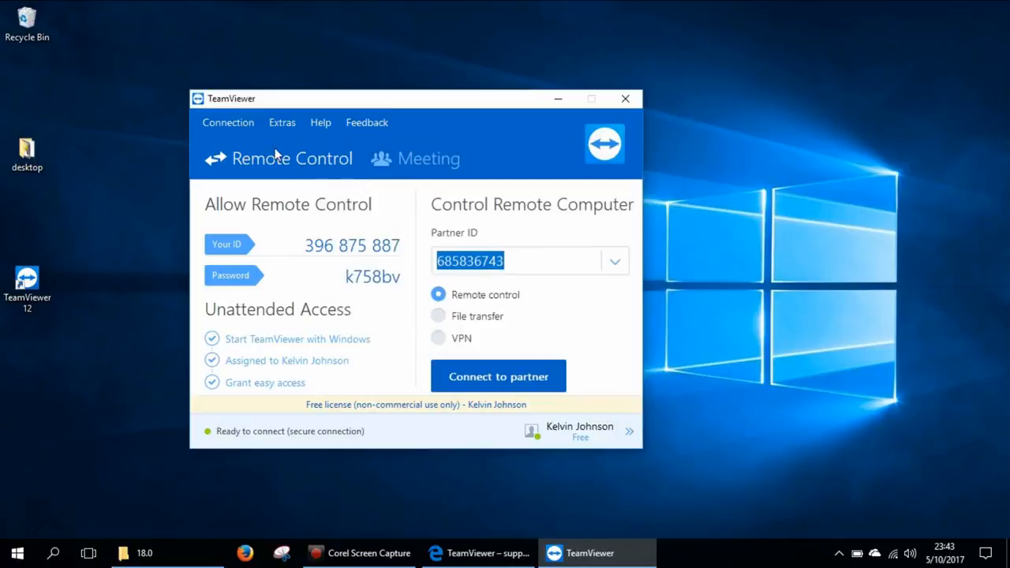
Open the unattended access setup to examine its computer name and personal password fields, and cancel it.
click(239, 124)
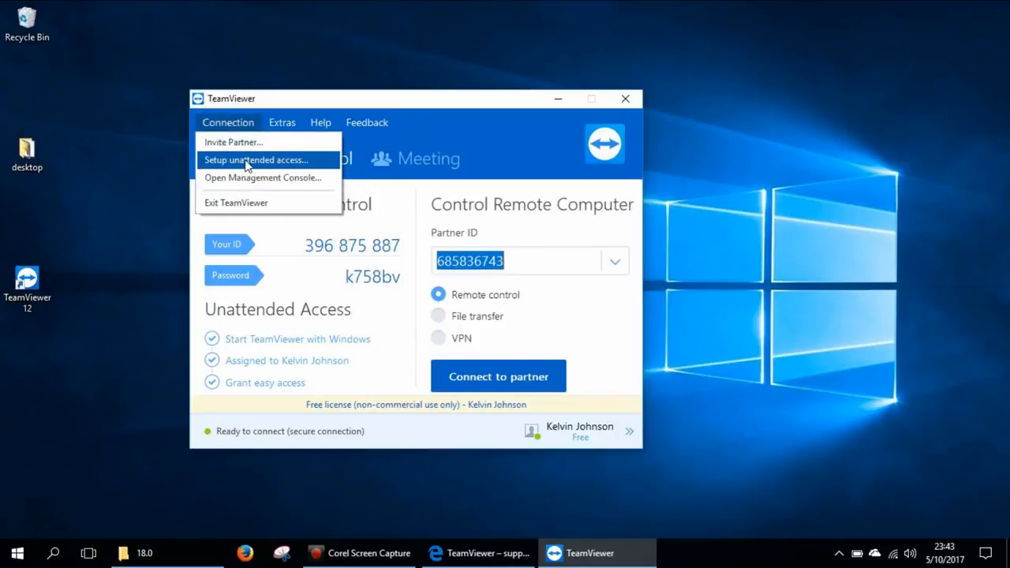
click(245, 162)
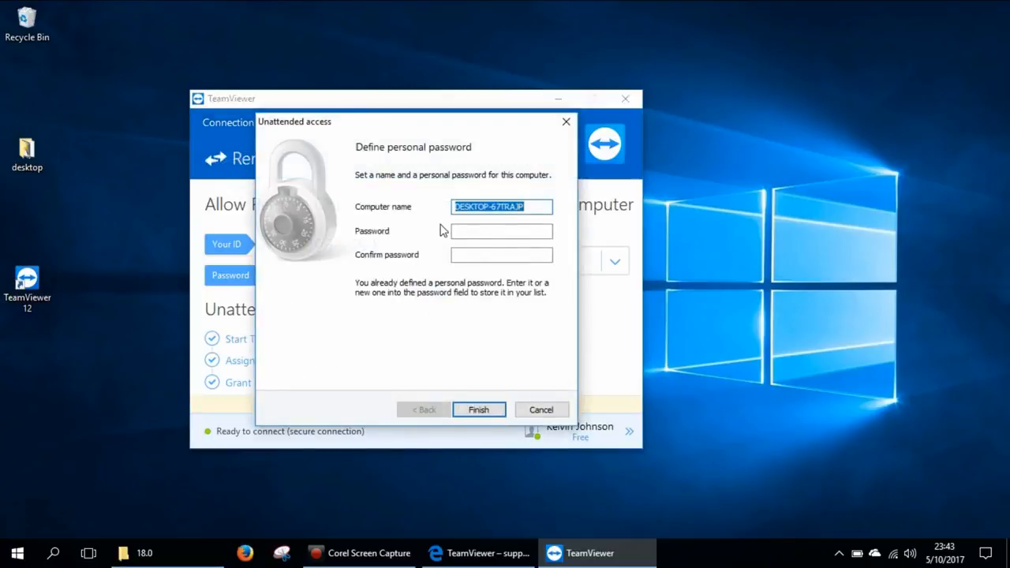
click(495, 230)
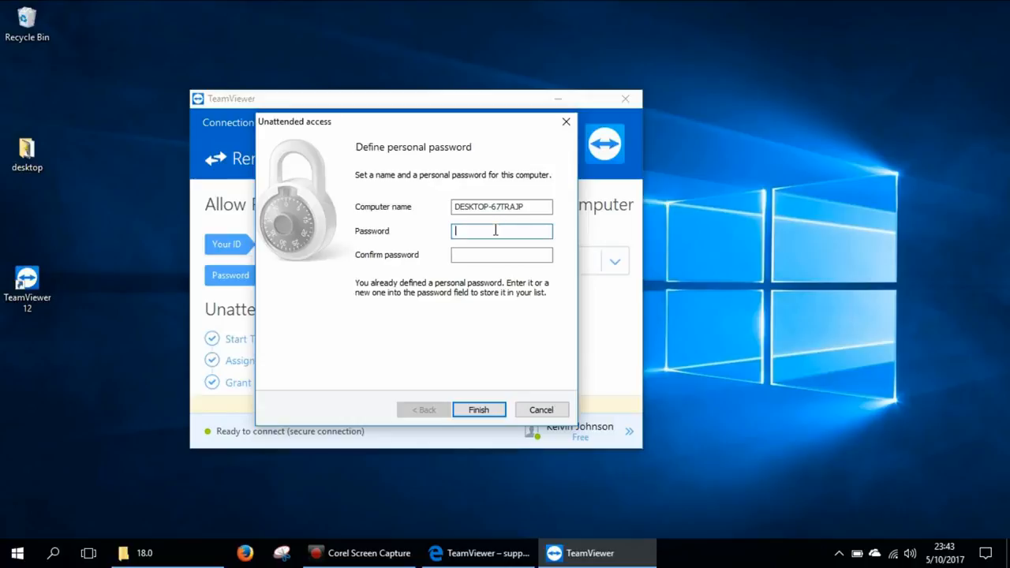
click(543, 409)
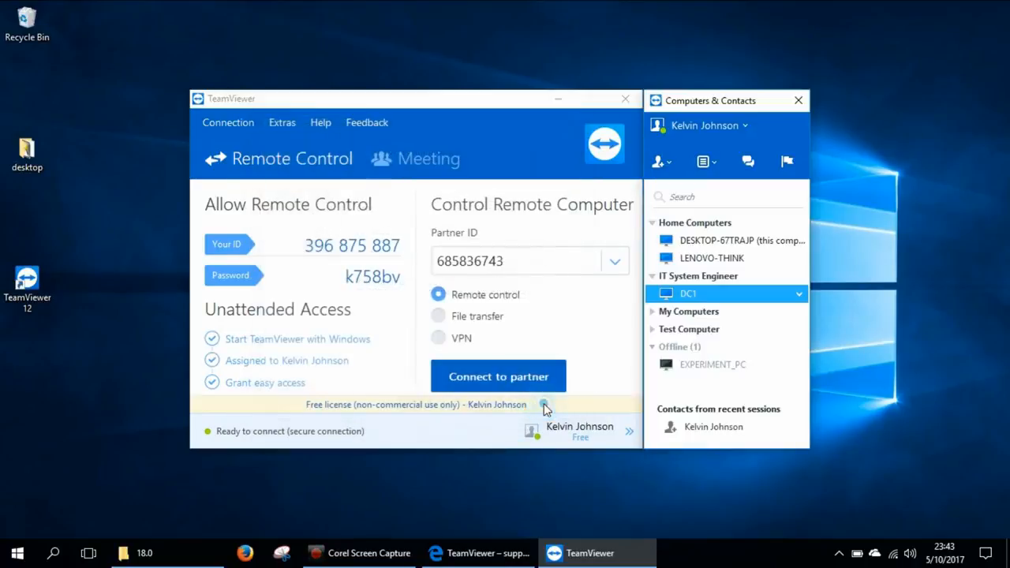
Hide the Computers & Contacts list and look over the available Connection and Extras commands.
click(234, 130)
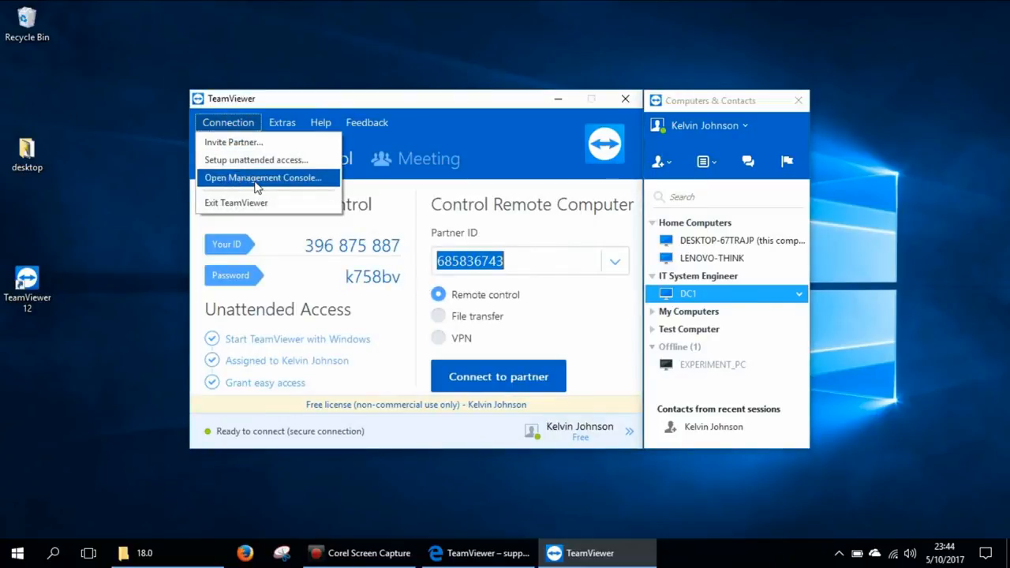
click(571, 436)
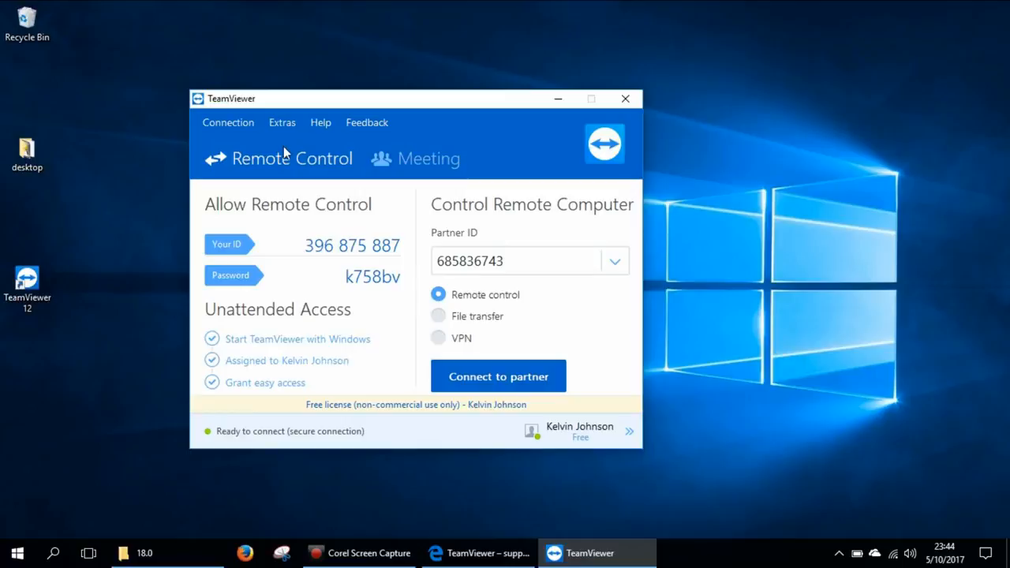
click(251, 128)
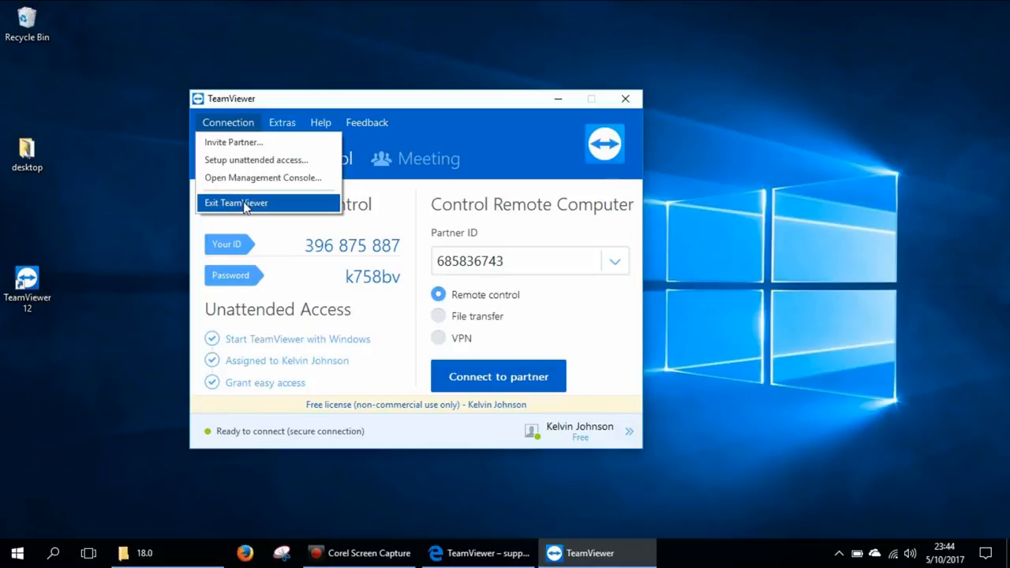
click(281, 123)
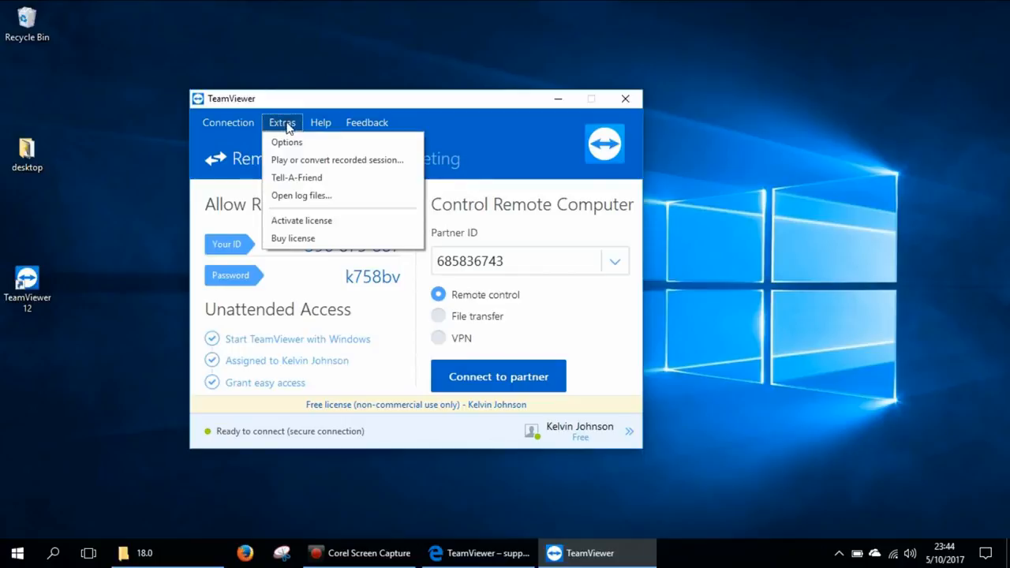
View the feedback form and close it without sending, and open the About TeamViewer version and license information.
click(364, 124)
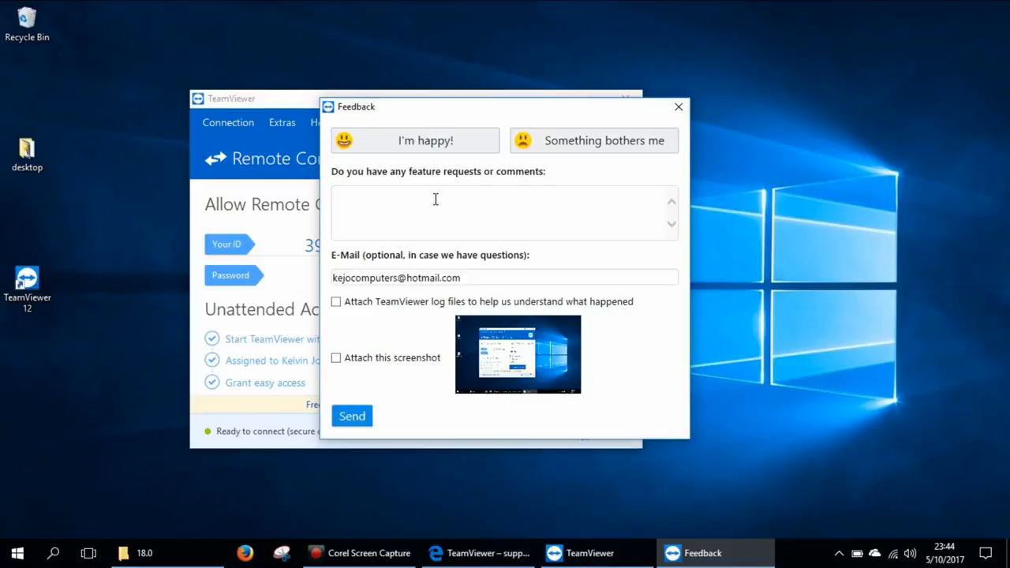
click(677, 106)
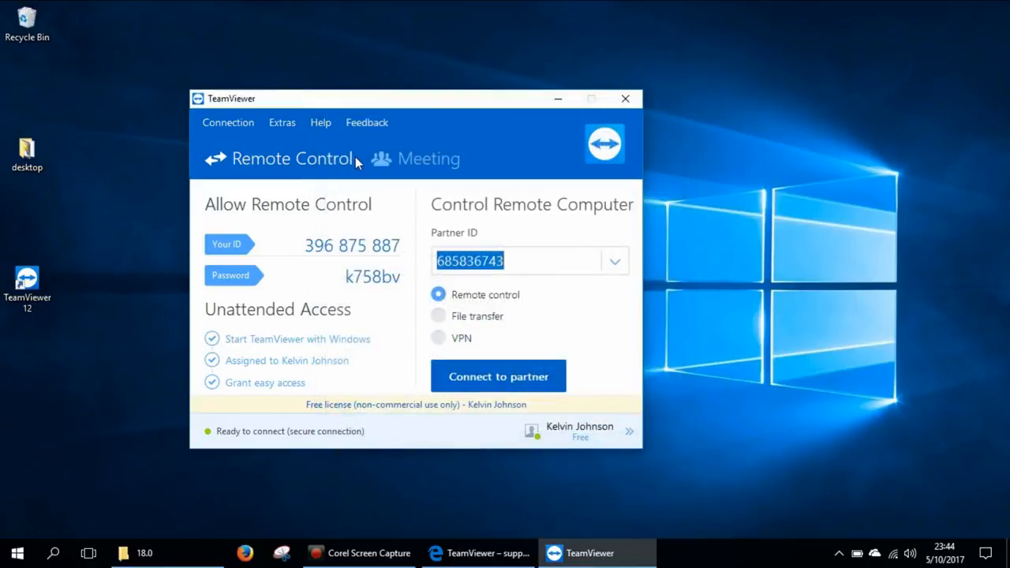
click(320, 123)
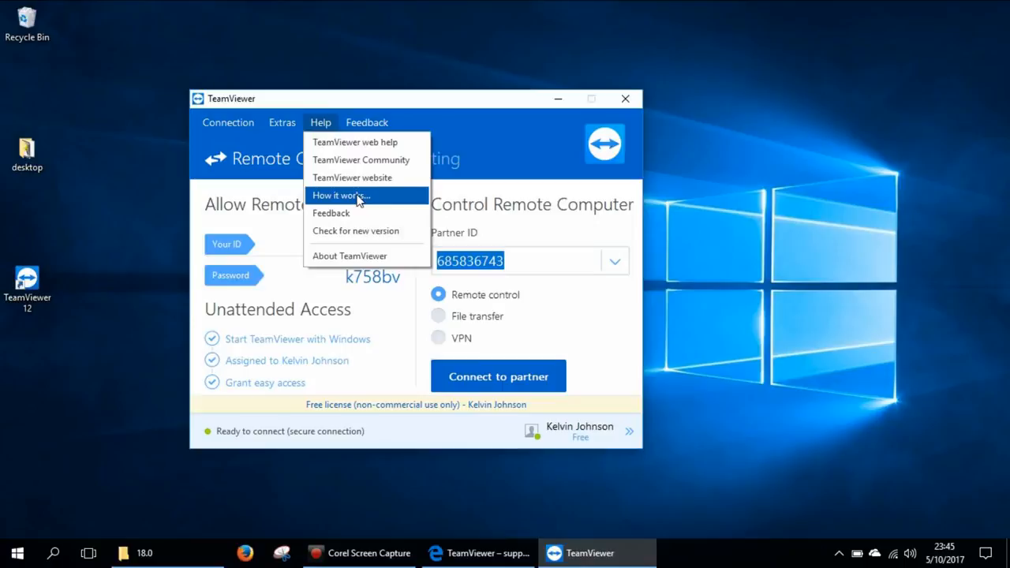
click(361, 258)
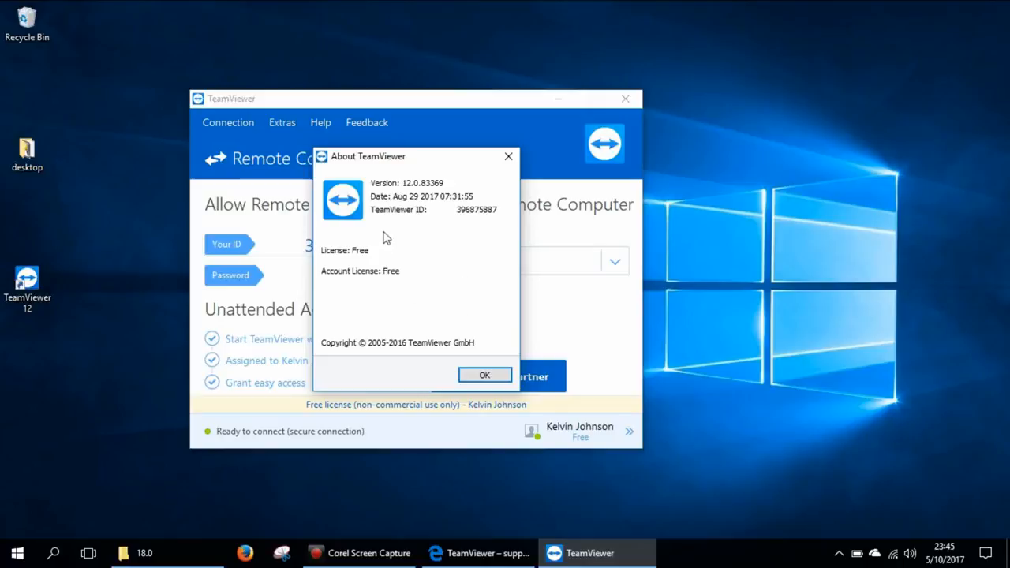
Close the About information, open the TeamViewer log files folder to view the log file, and close the folder.
click(476, 377)
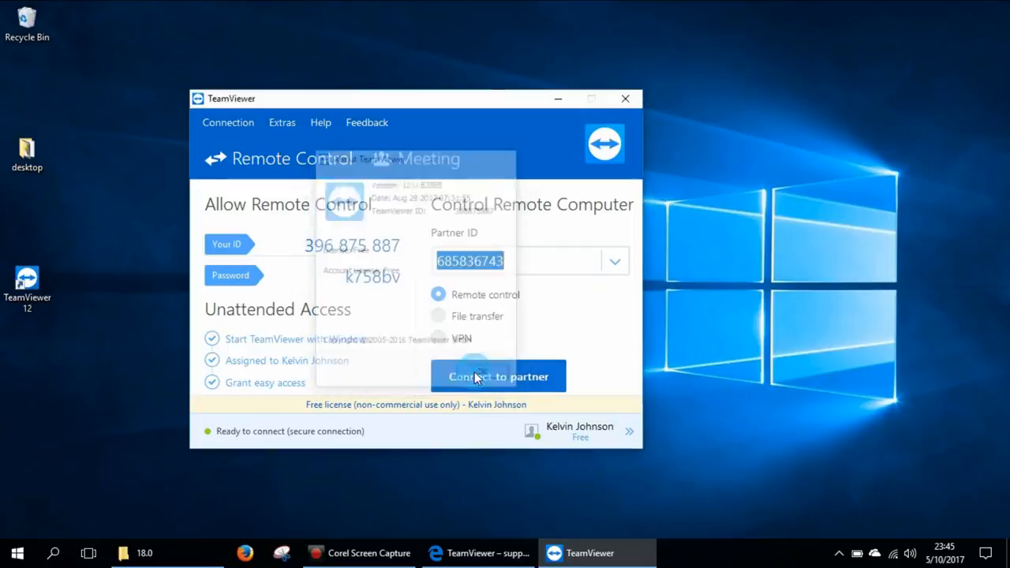
click(282, 125)
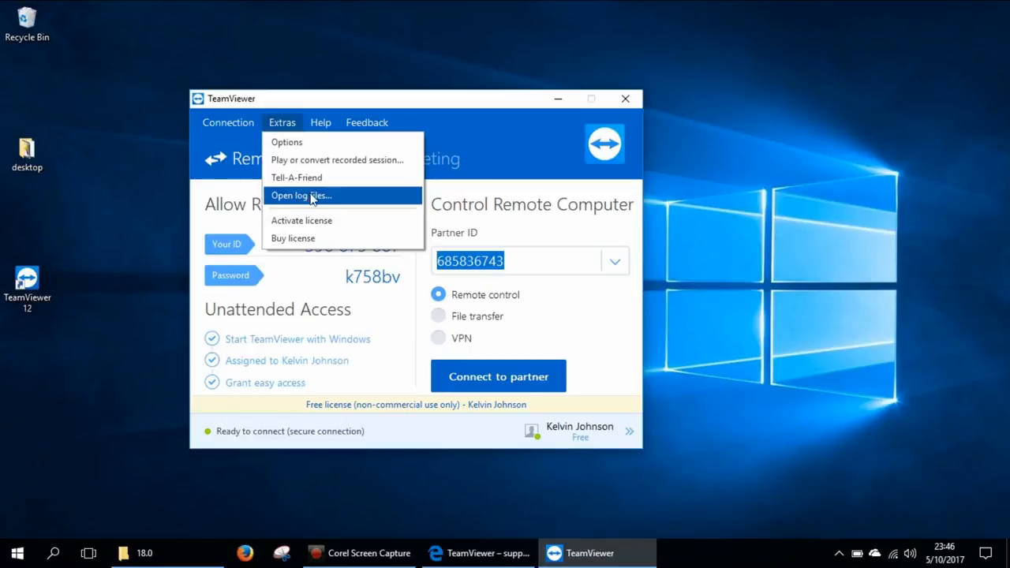
click(309, 198)
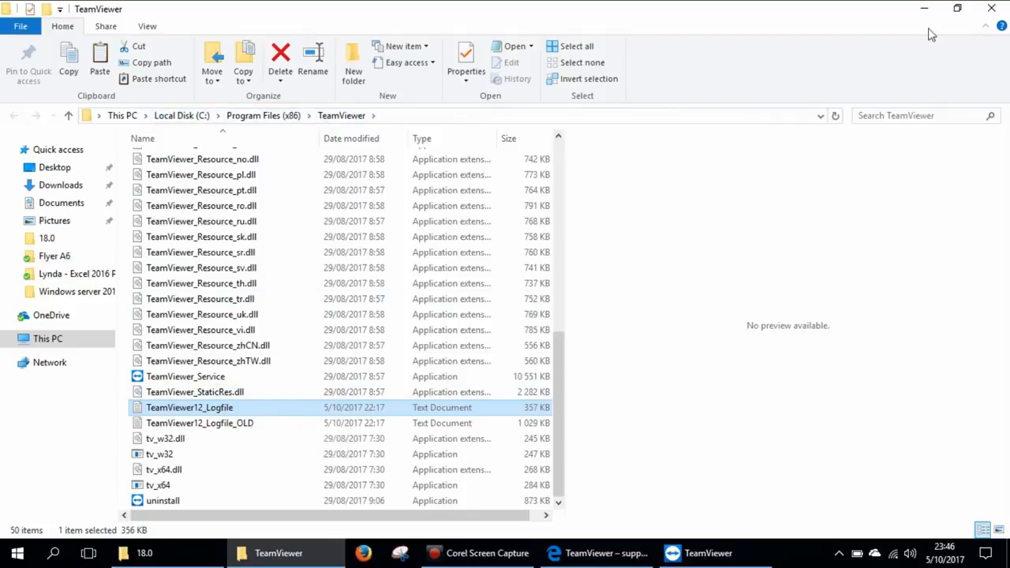
click(991, 8)
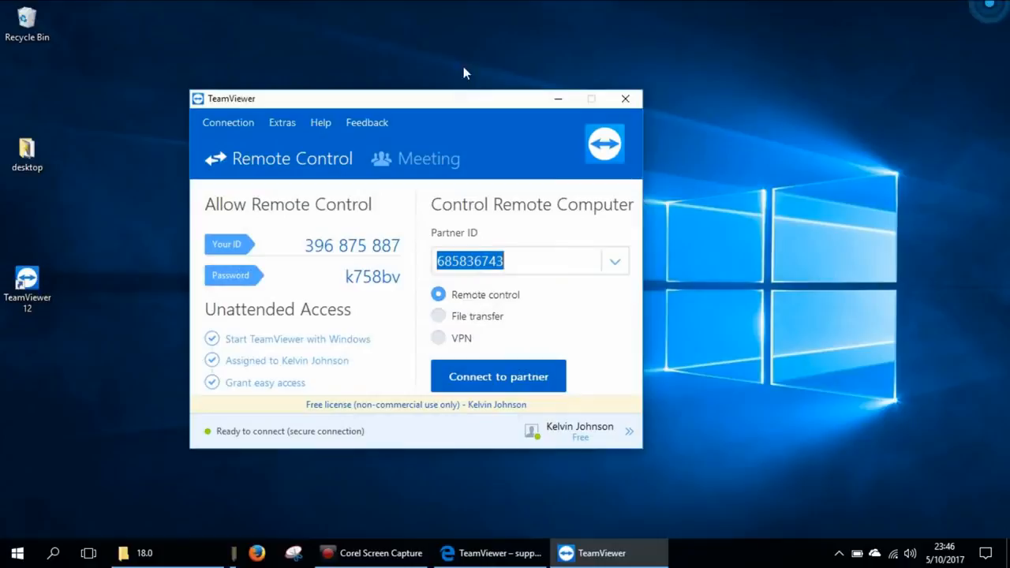
Open the TeamViewer options, view the display name setting, and toggle Start TeamViewer with Windows off and back on.
click(284, 124)
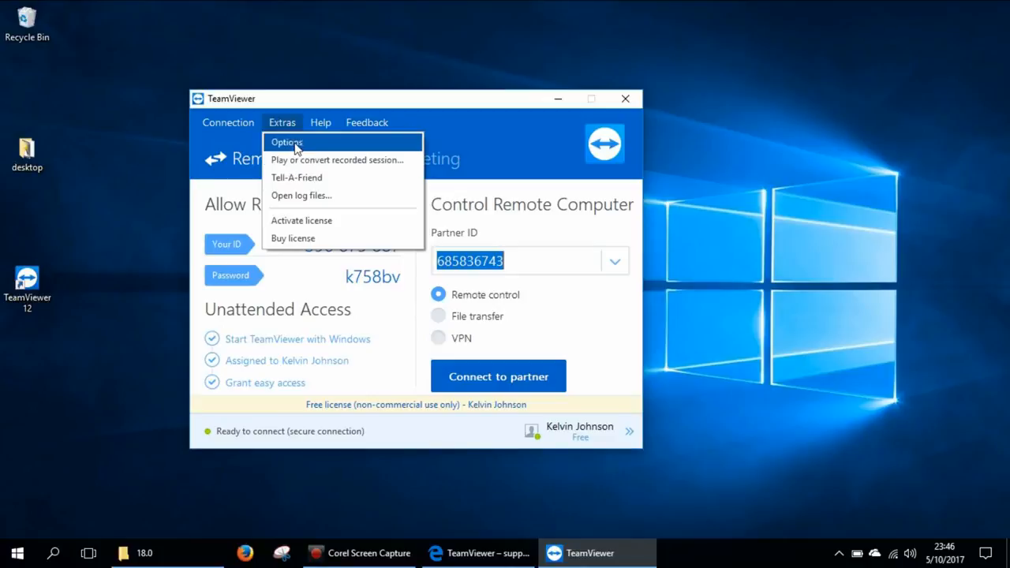
click(288, 144)
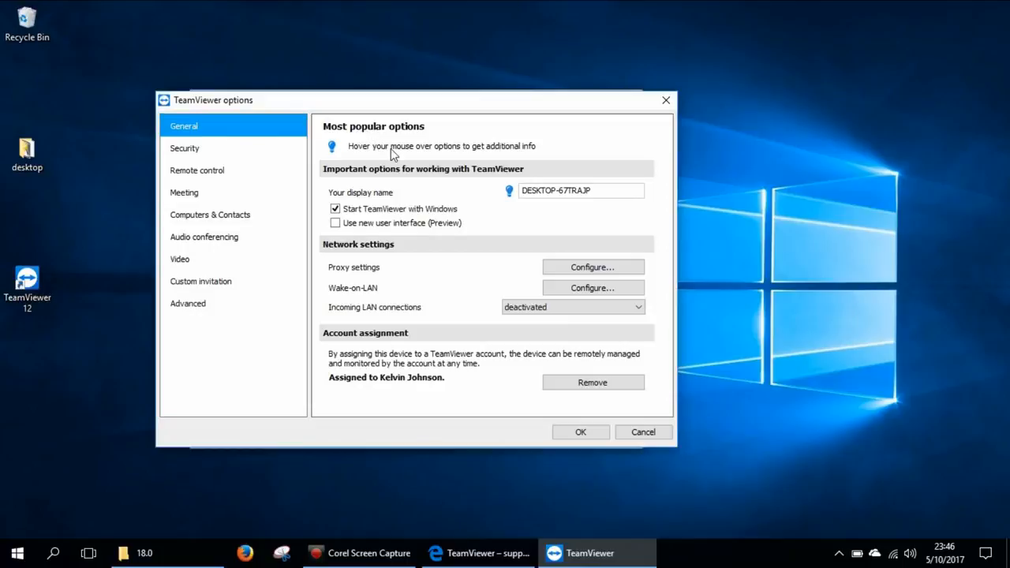
click(564, 192)
mouse_move(370, 217)
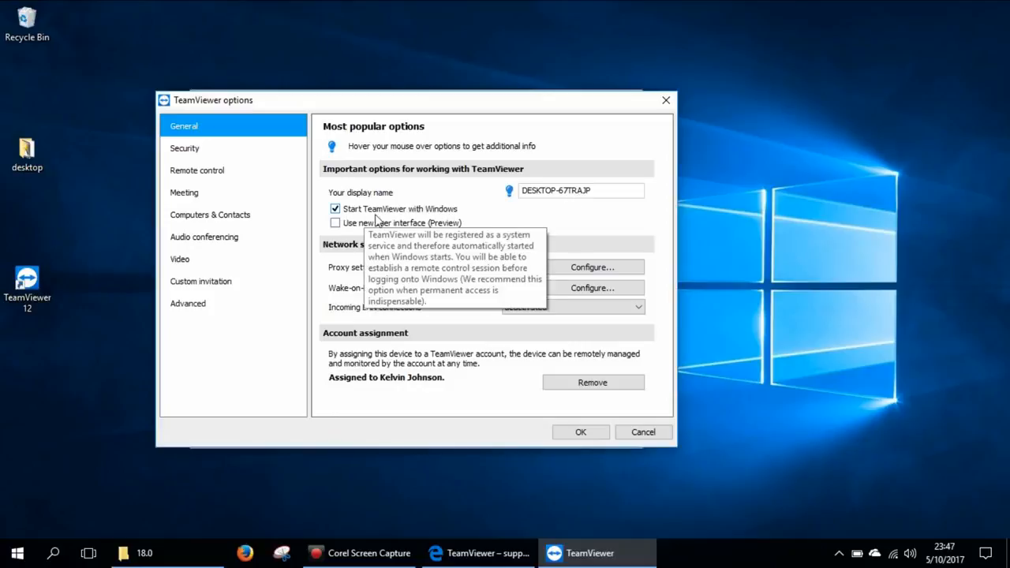
click(335, 209)
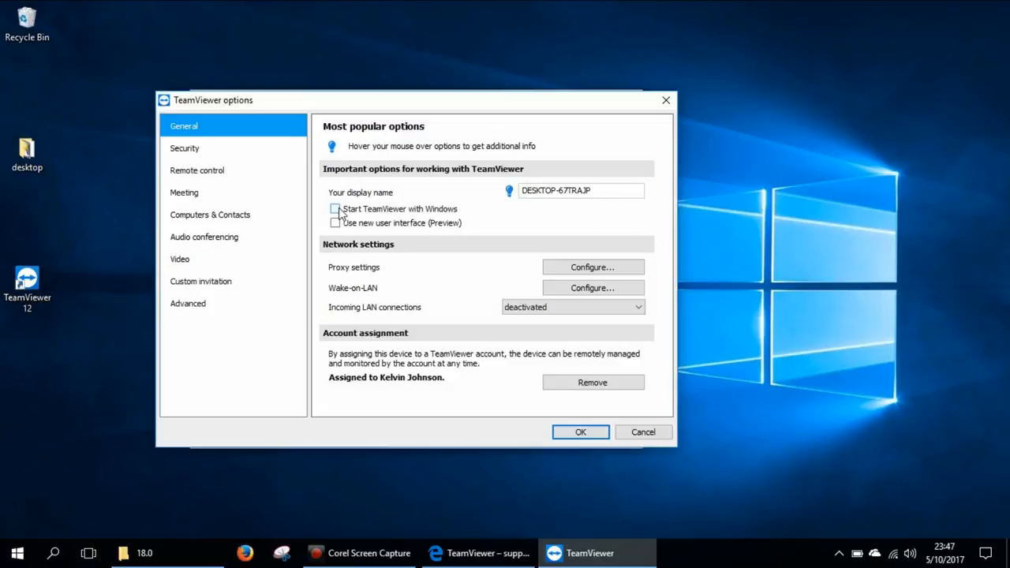
click(335, 209)
Try the manual proxy option in the proxy settings, cancel it, and look over the incoming LAN connection choices.
click(573, 270)
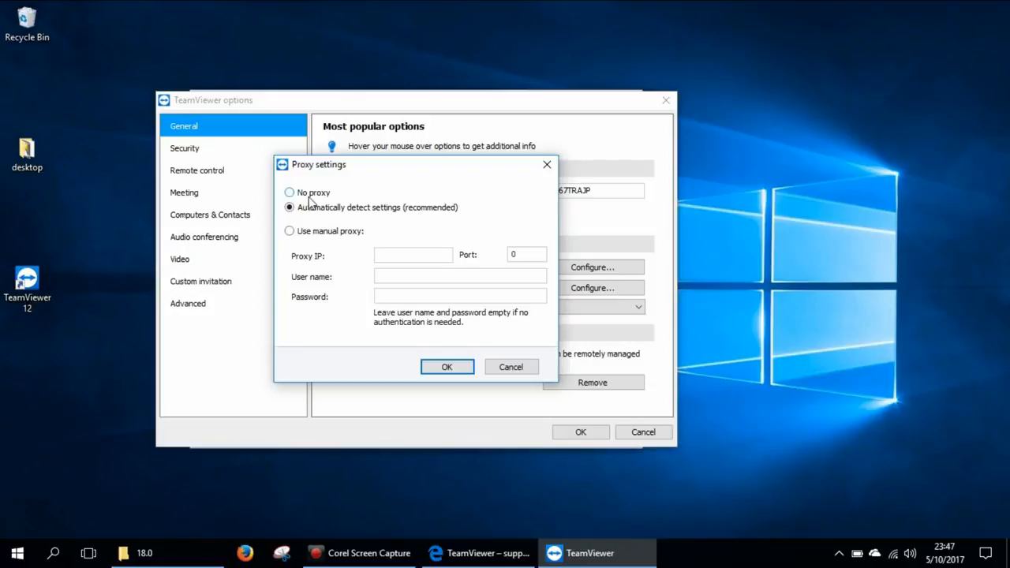
click(327, 231)
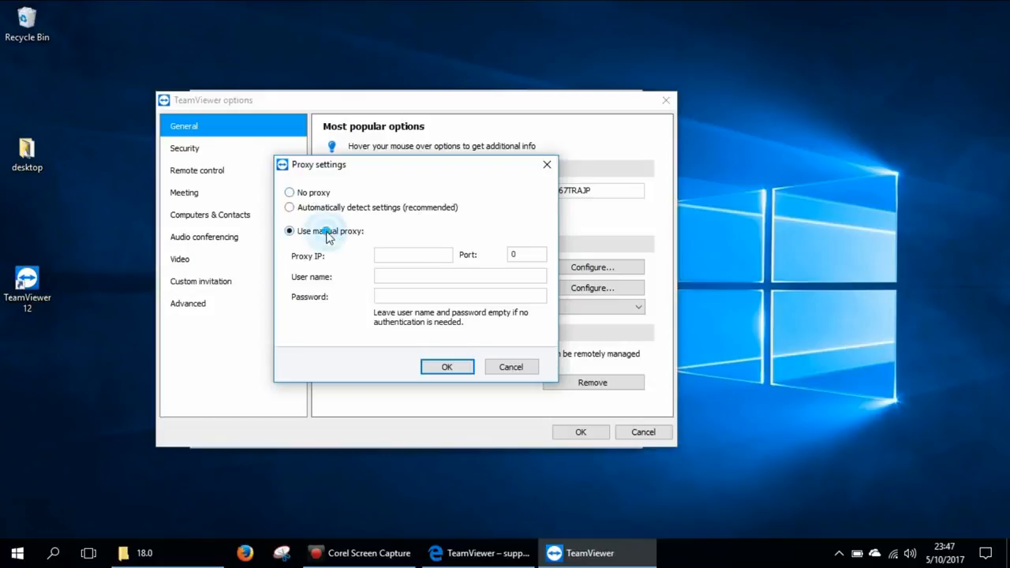
click(412, 256)
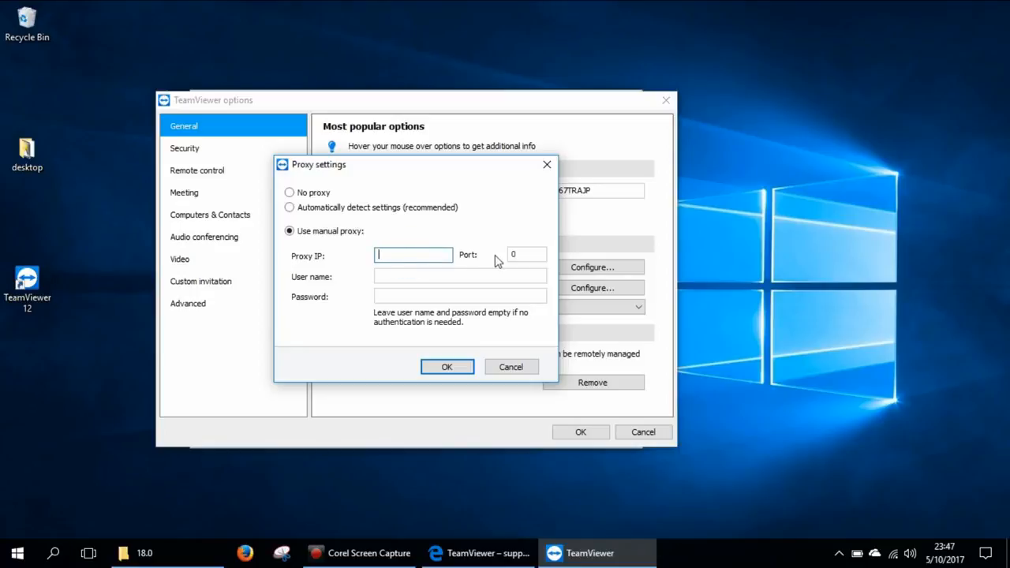
click(523, 254)
click(510, 367)
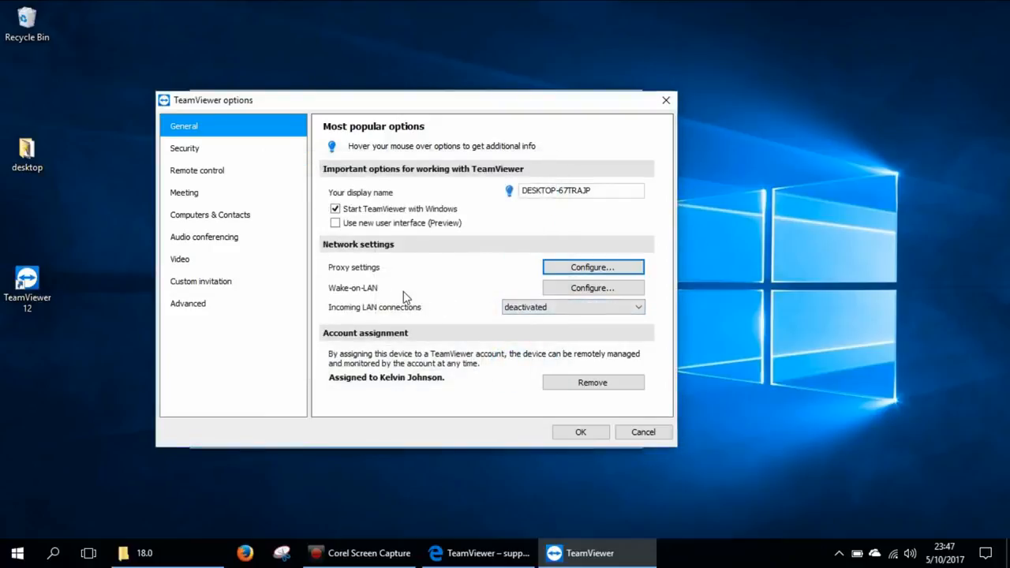
click(525, 313)
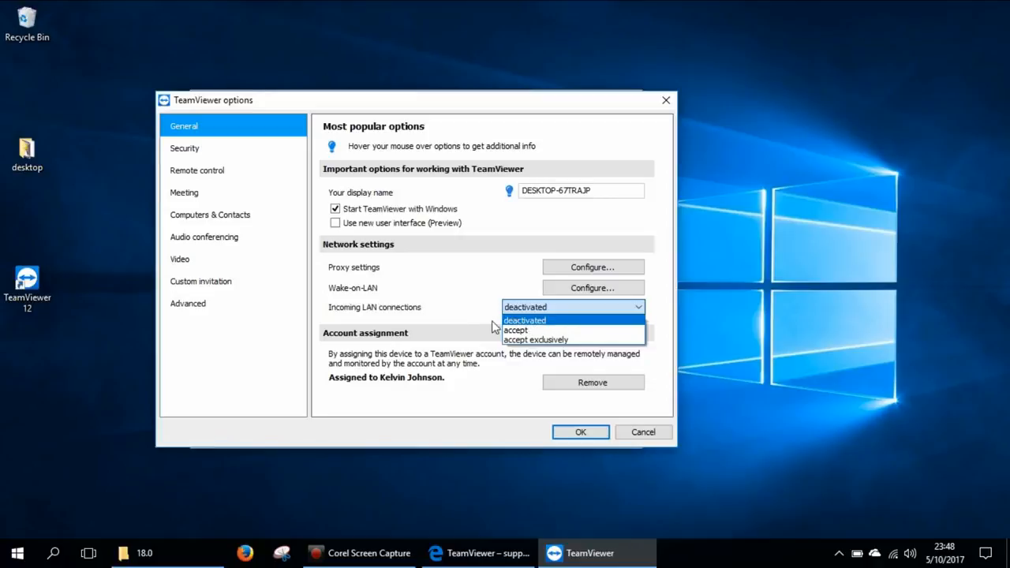
click(435, 325)
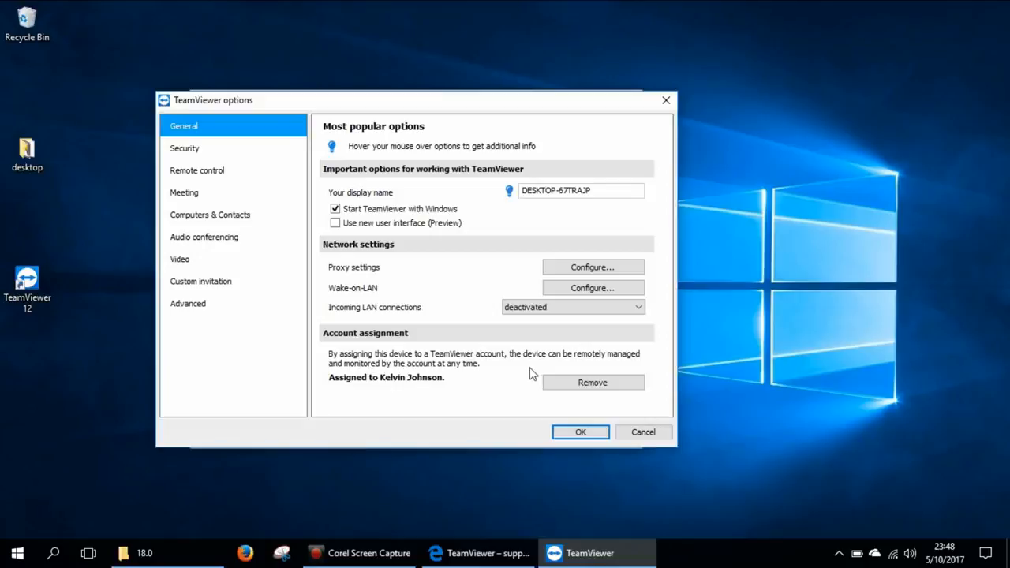
Review the security options, toggling the account's easy access off and back on and viewing the random password strength choices.
click(203, 157)
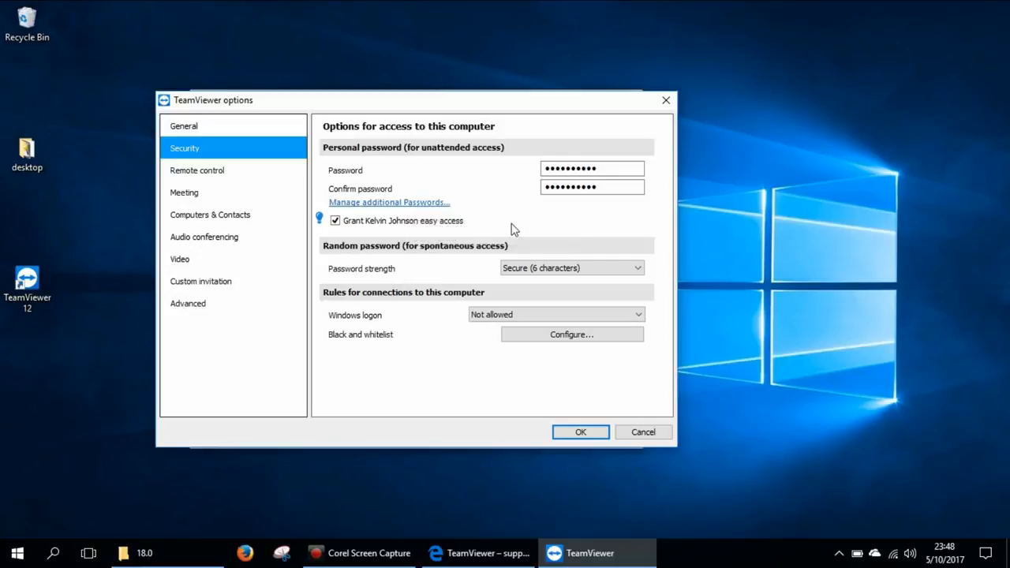
click(336, 221)
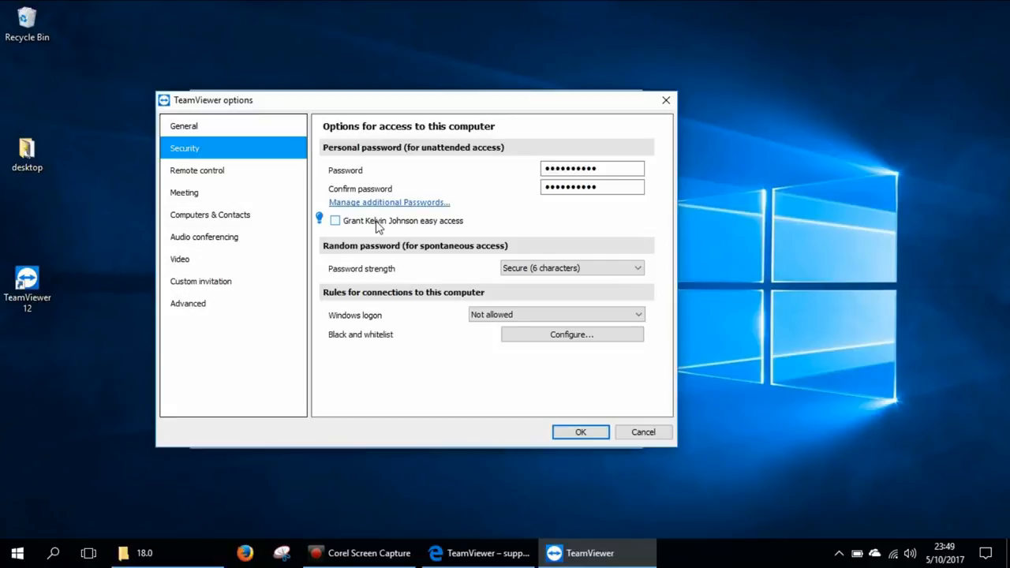
click(335, 221)
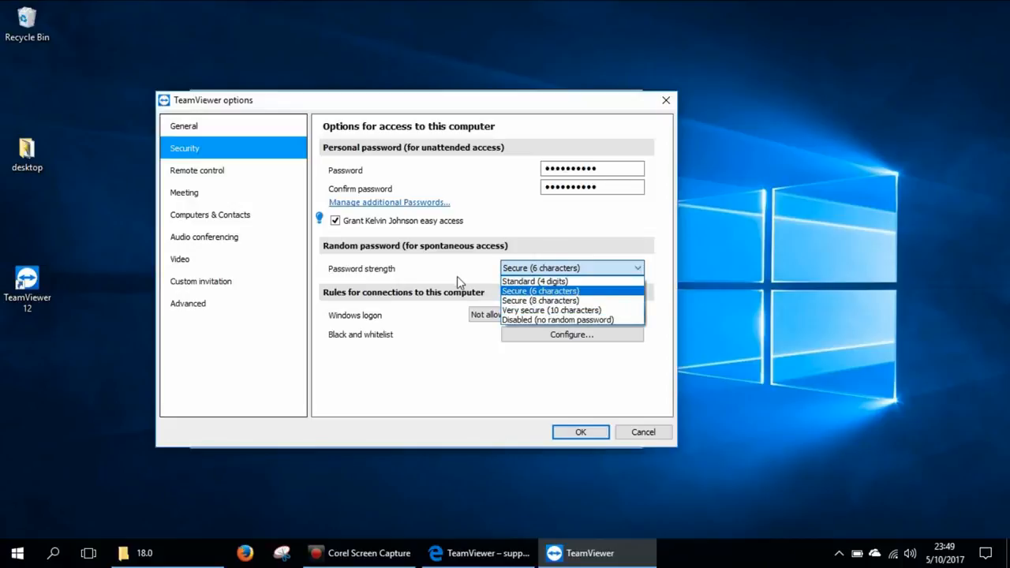
click(406, 270)
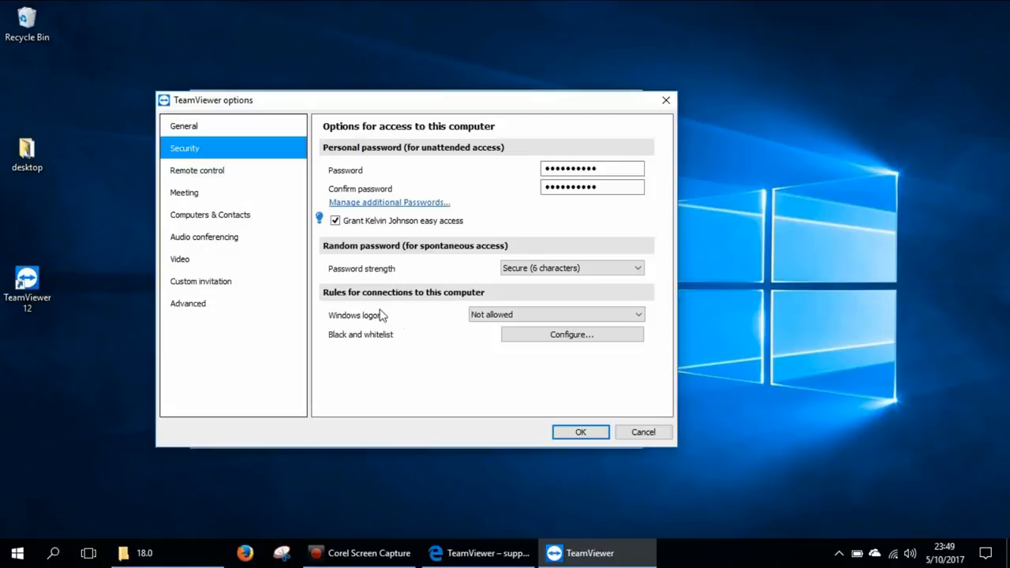
mouse_move(440, 319)
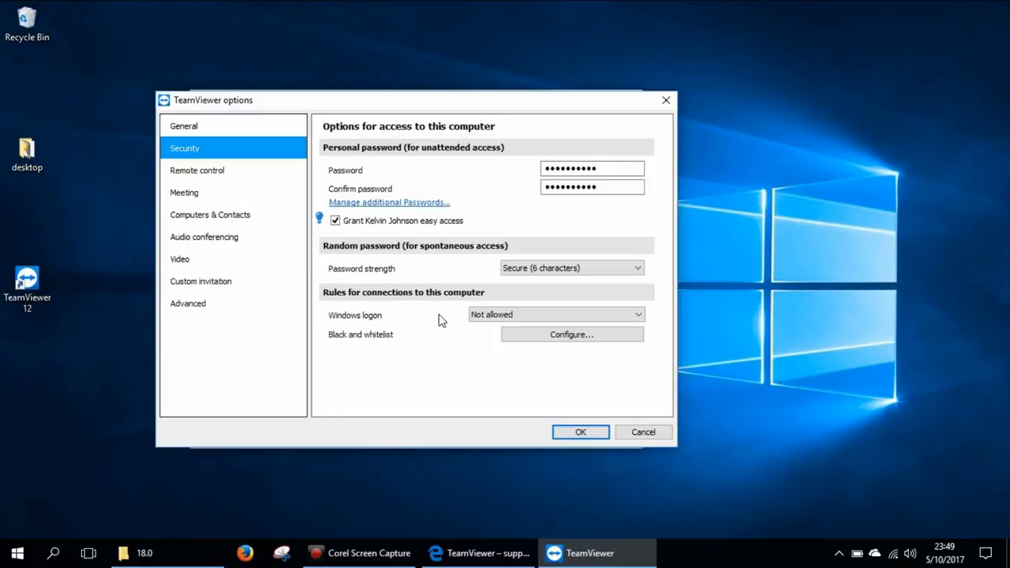
Look over the Windows logon choices and the Black and Whitelist access settings, cancelling without changes.
click(512, 316)
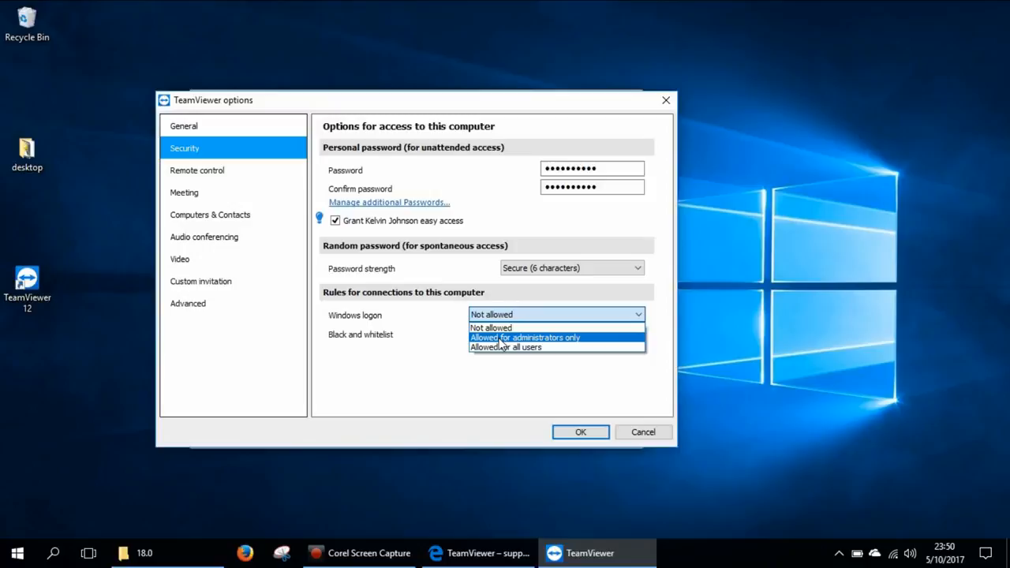
click(411, 319)
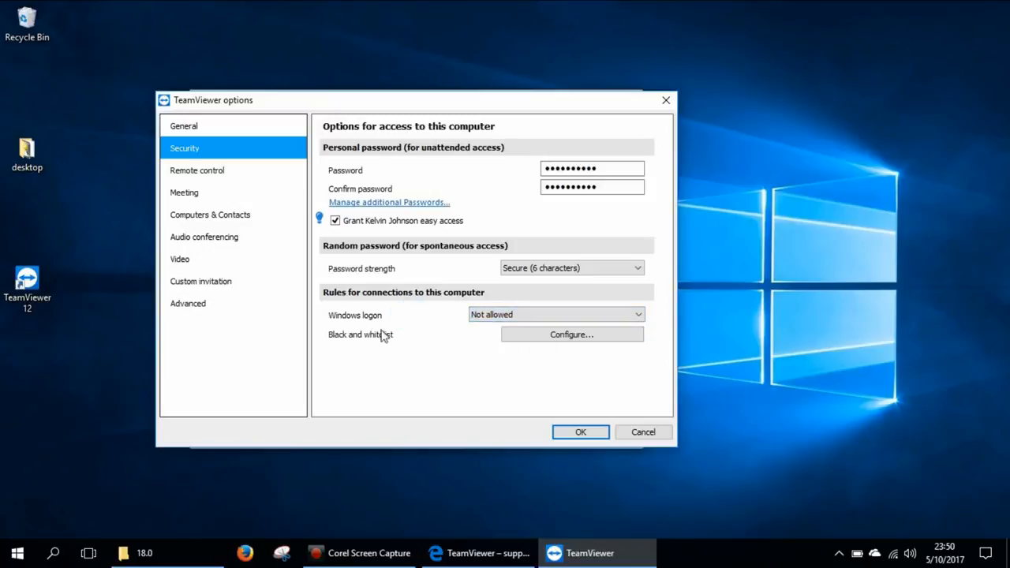
click(521, 341)
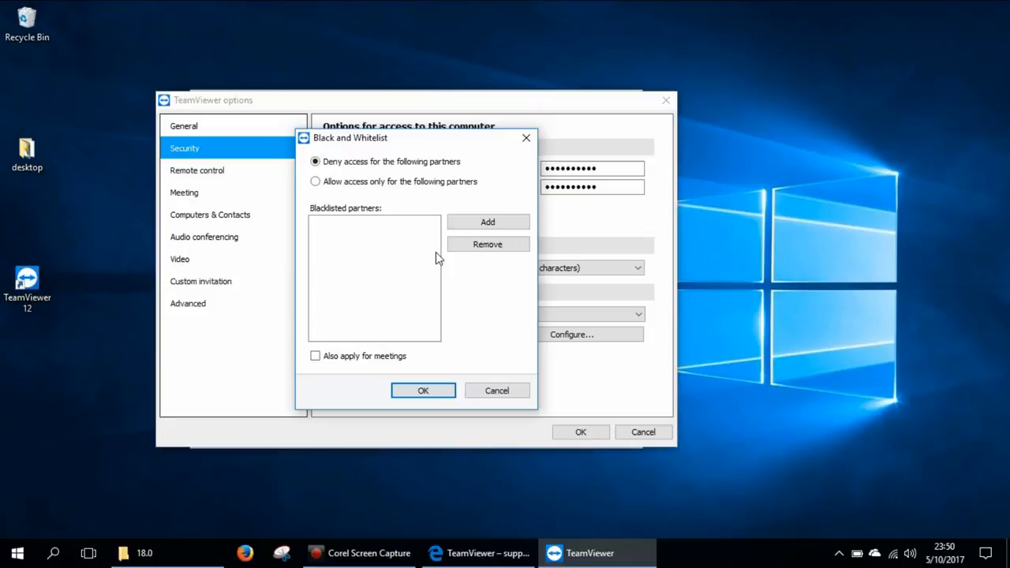
click(493, 391)
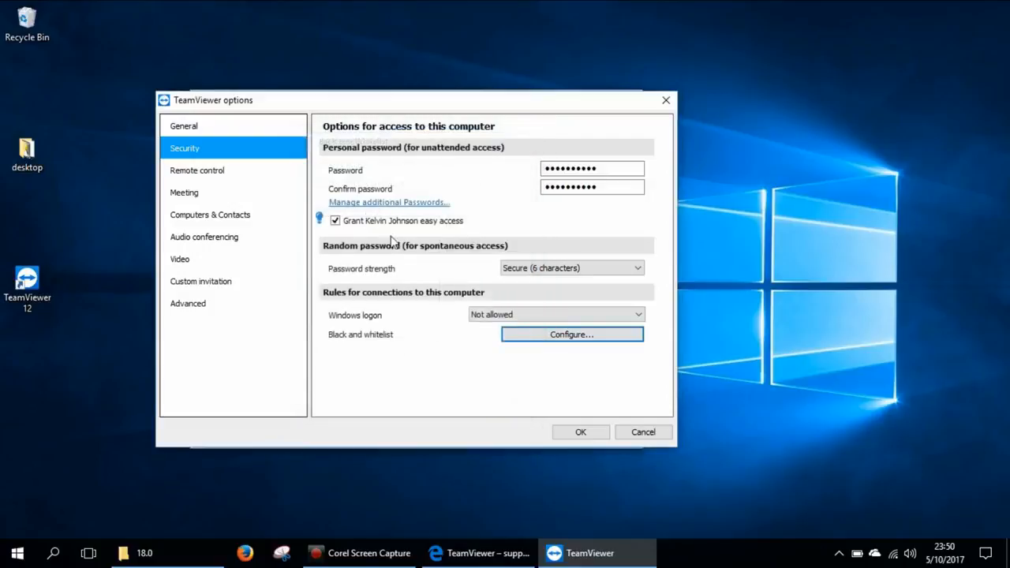
Examine the remote control options, including the display quality choices, wallpaper removal and session defaults.
click(223, 178)
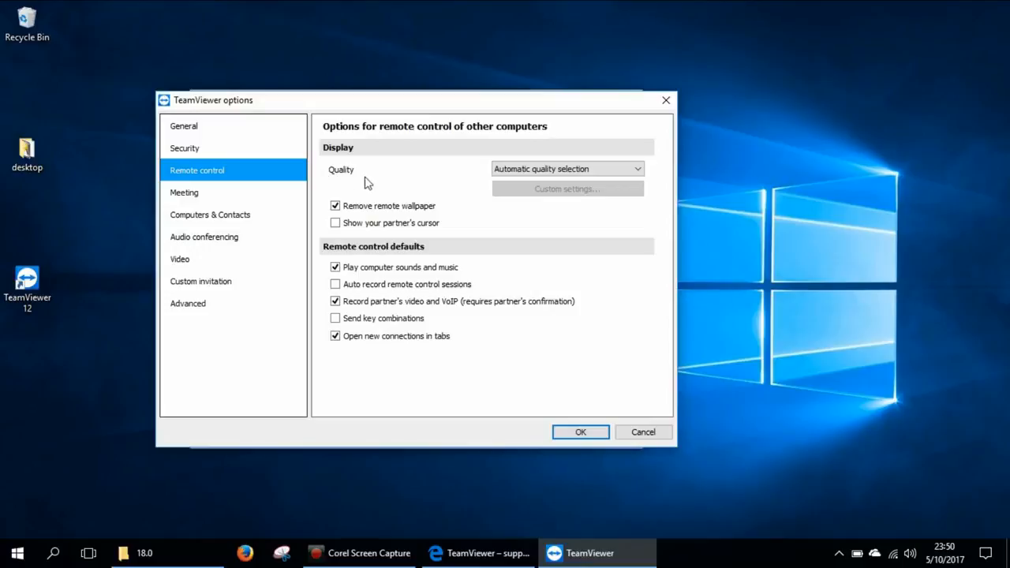
click(551, 171)
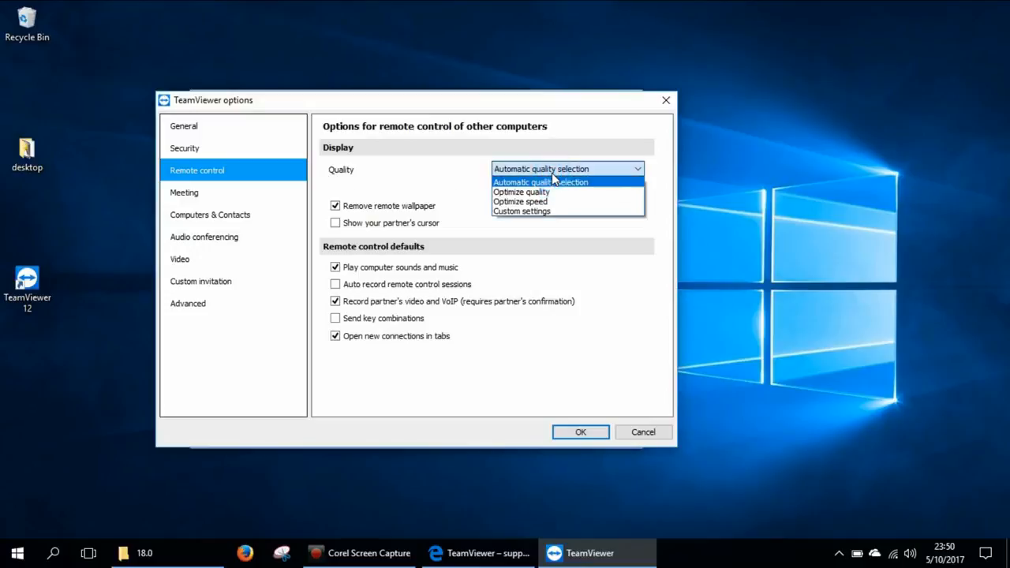
click(556, 252)
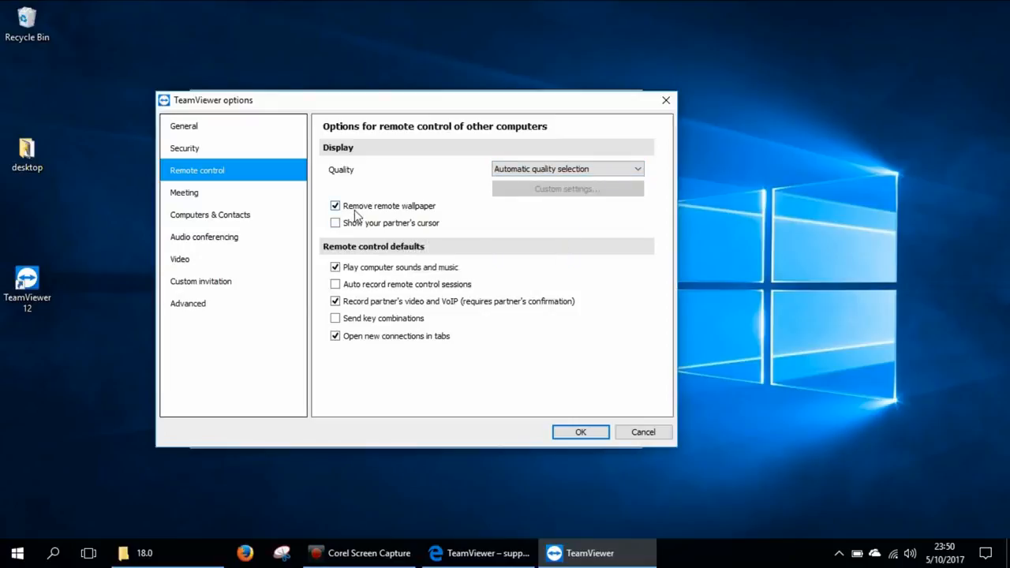
mouse_move(368, 213)
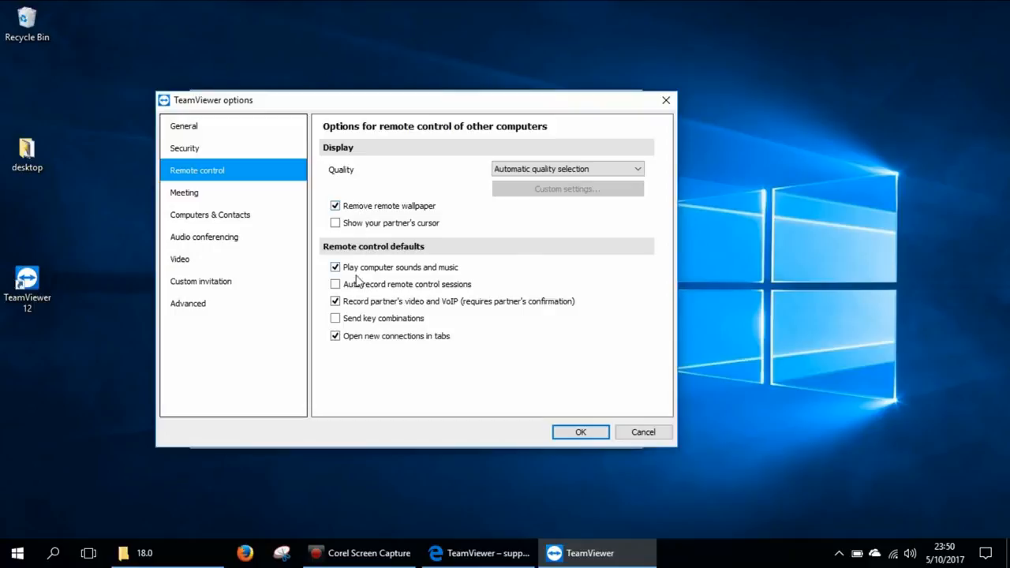
View the meeting options, try Custom settings for participant interaction, and restore it to Full interaction.
click(203, 196)
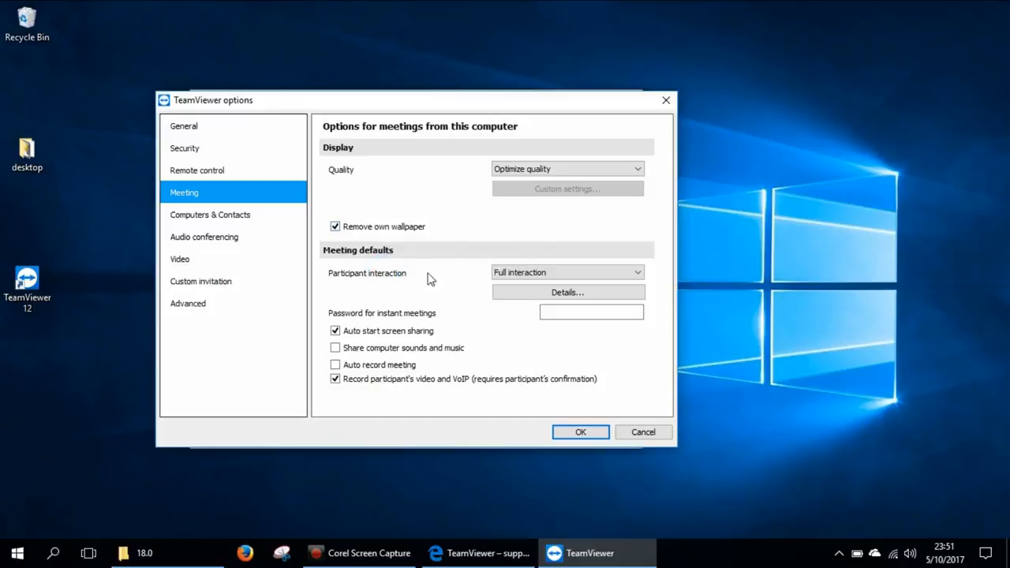
click(560, 274)
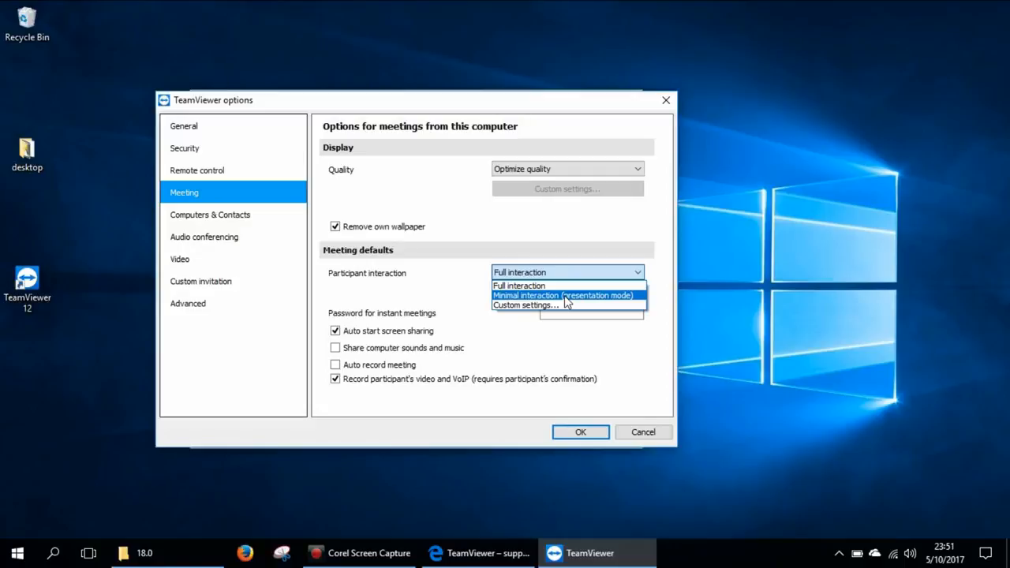
click(543, 305)
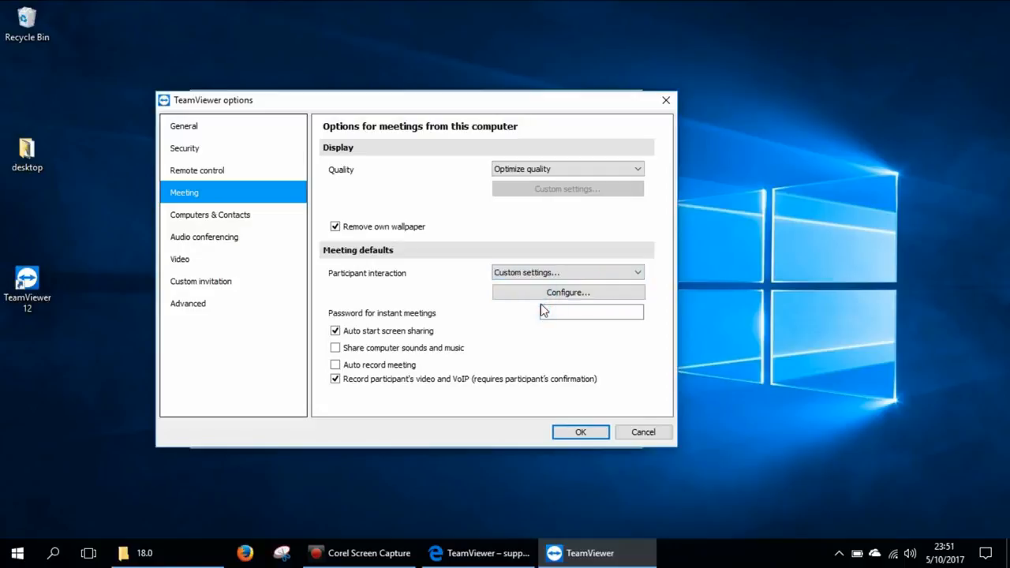
click(521, 273)
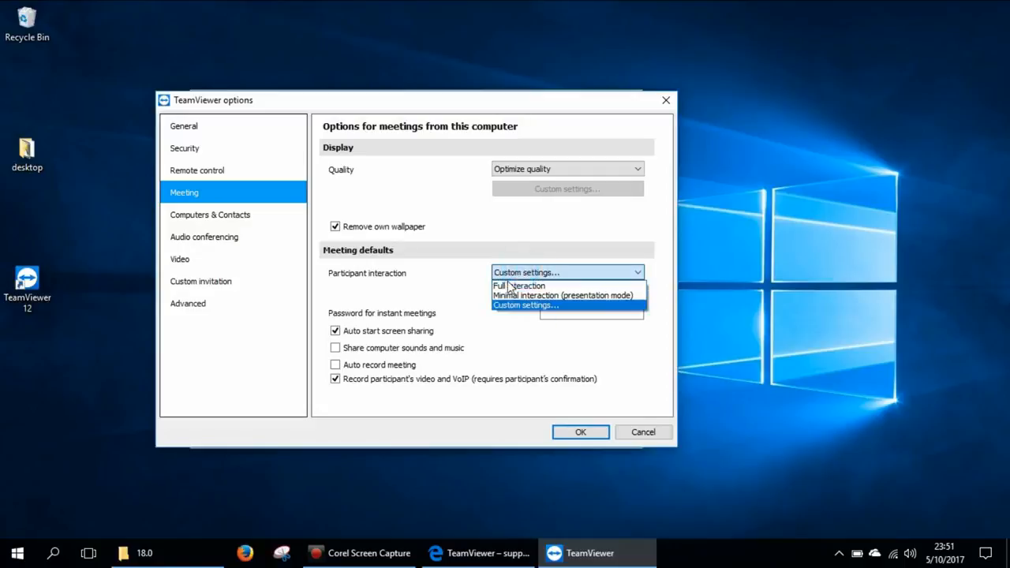
click(515, 284)
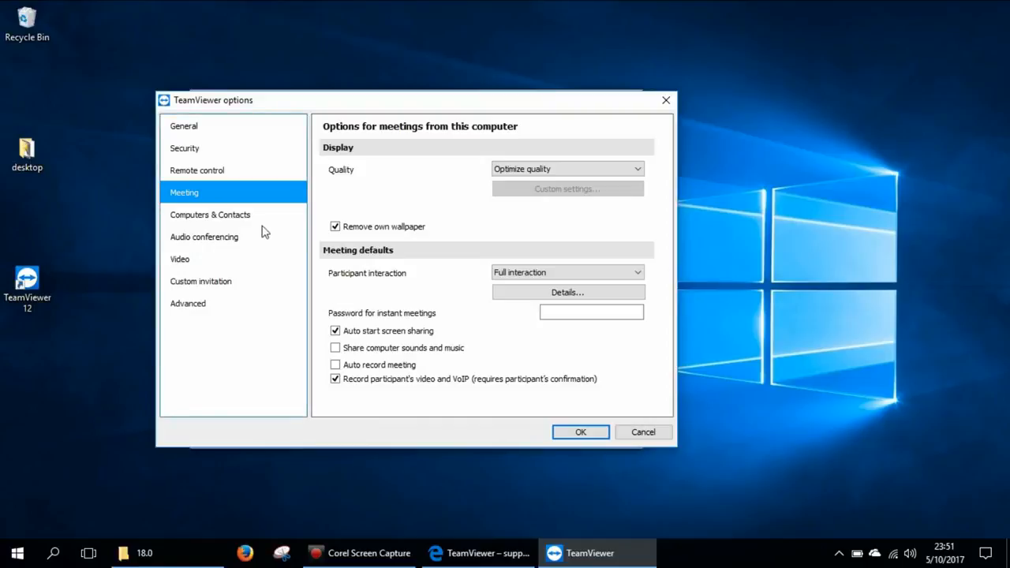
Review the Computers & Contacts account options and audio conferencing settings, and open the conference call configuration.
click(233, 222)
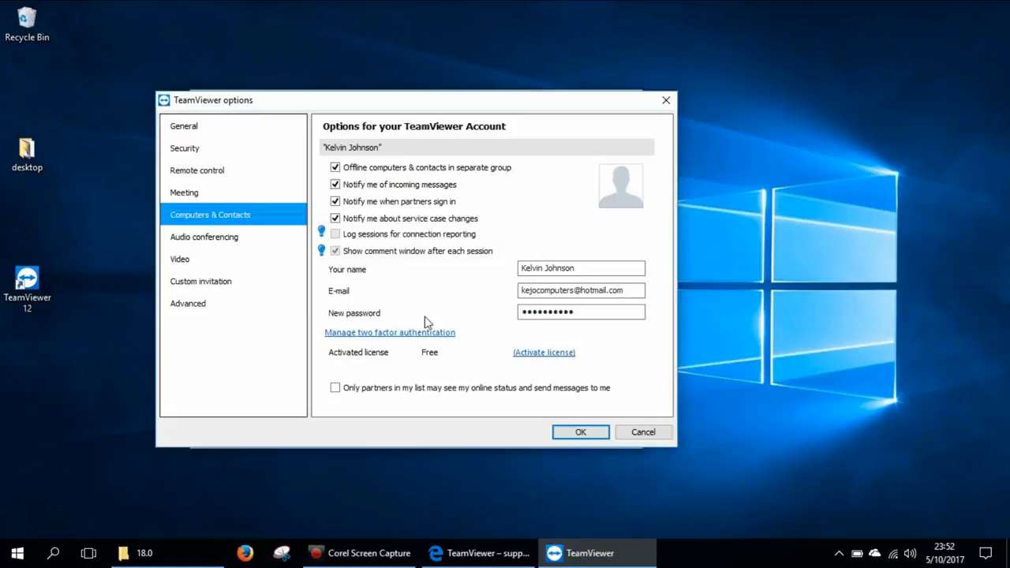
click(233, 240)
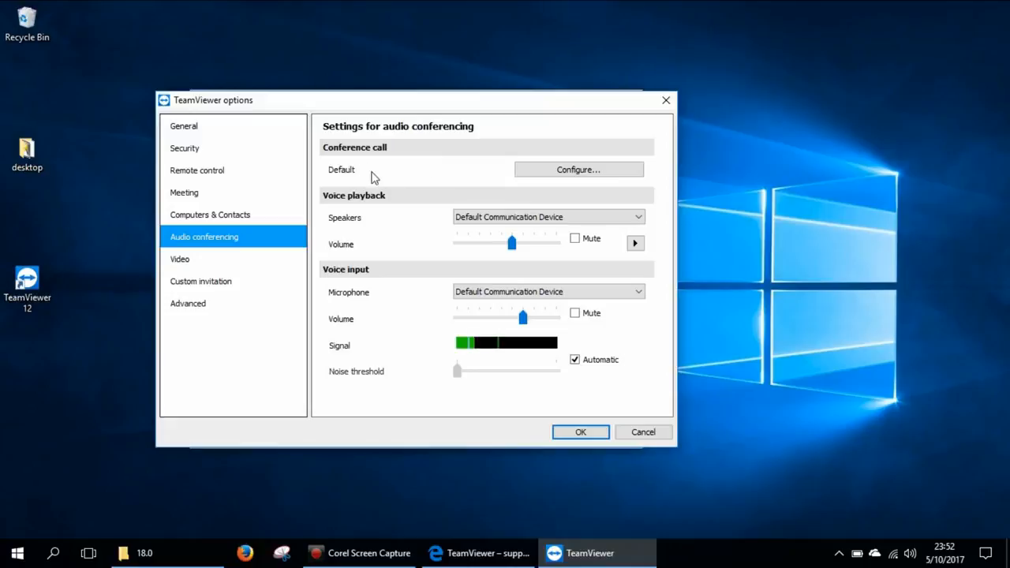
click(579, 175)
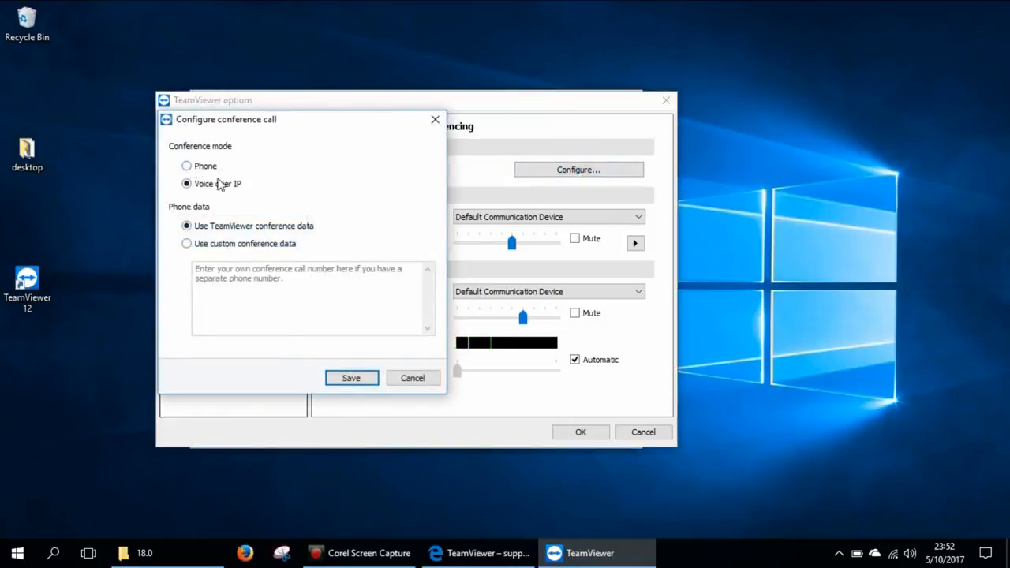
Cancel the conference call configuration and review the speaker and microphone device choices for audio conferencing.
click(416, 382)
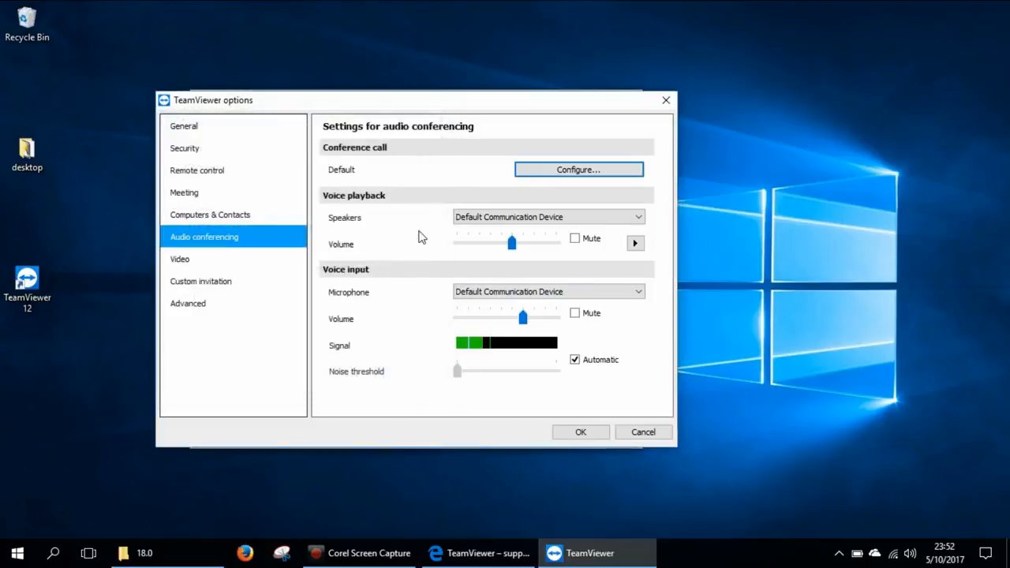
click(495, 223)
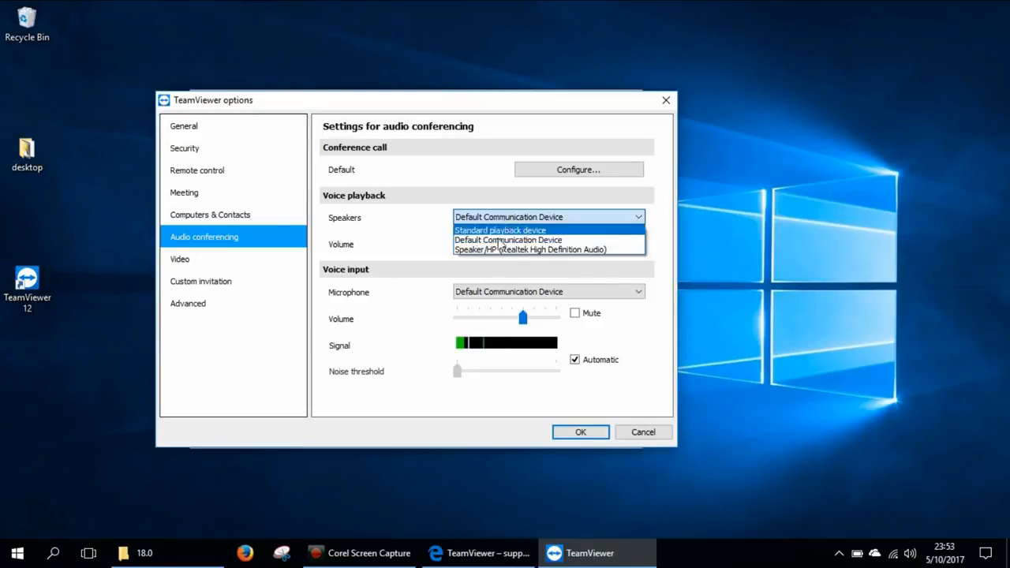
click(402, 294)
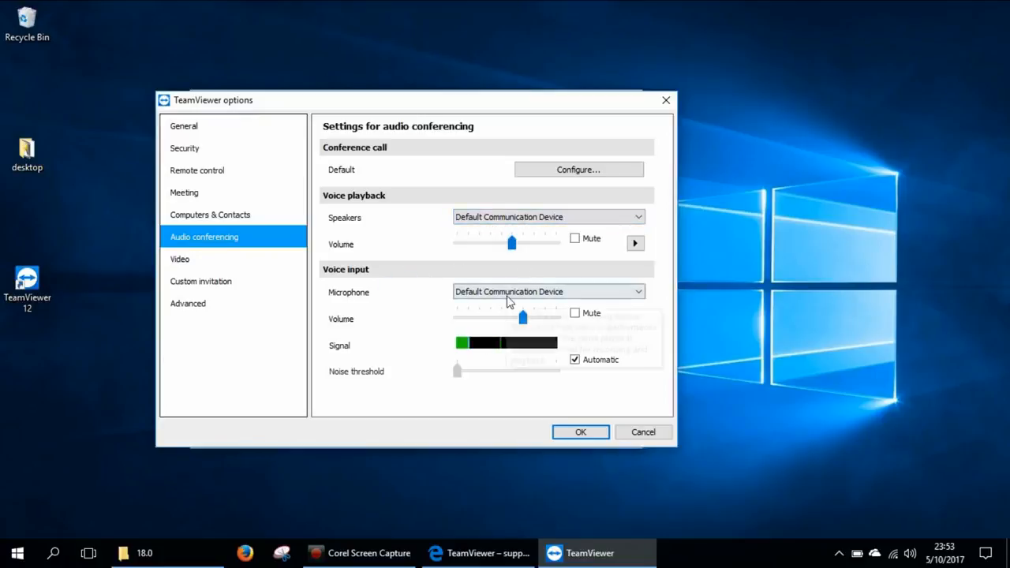
click(493, 294)
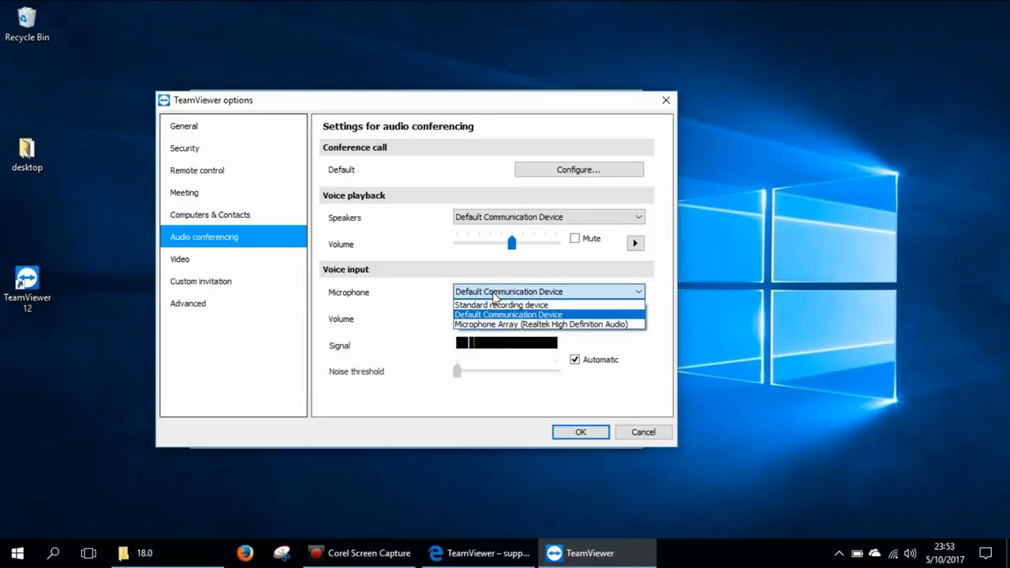
click(428, 309)
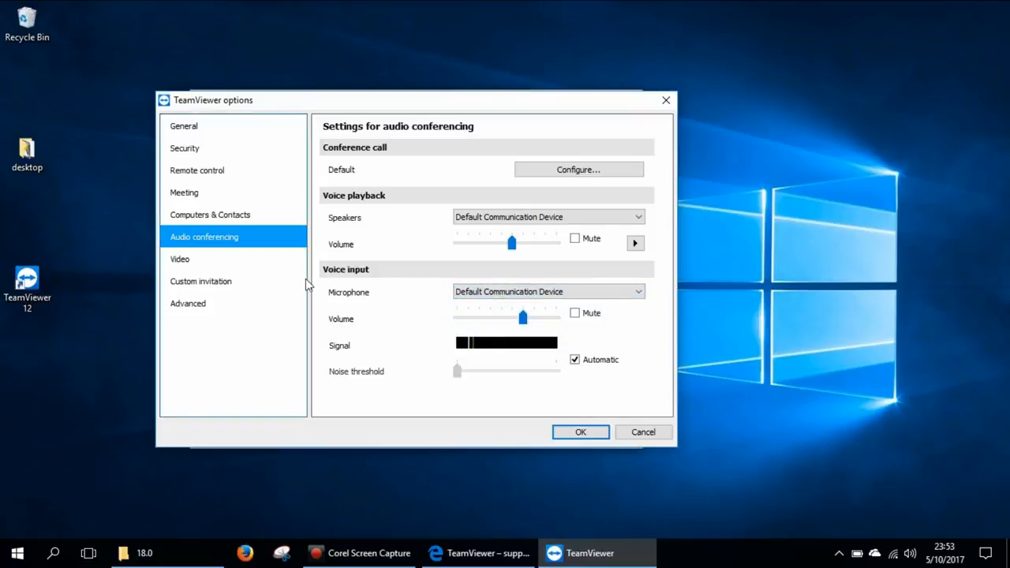
View the video options, including the available video sources and the quality setting.
click(190, 260)
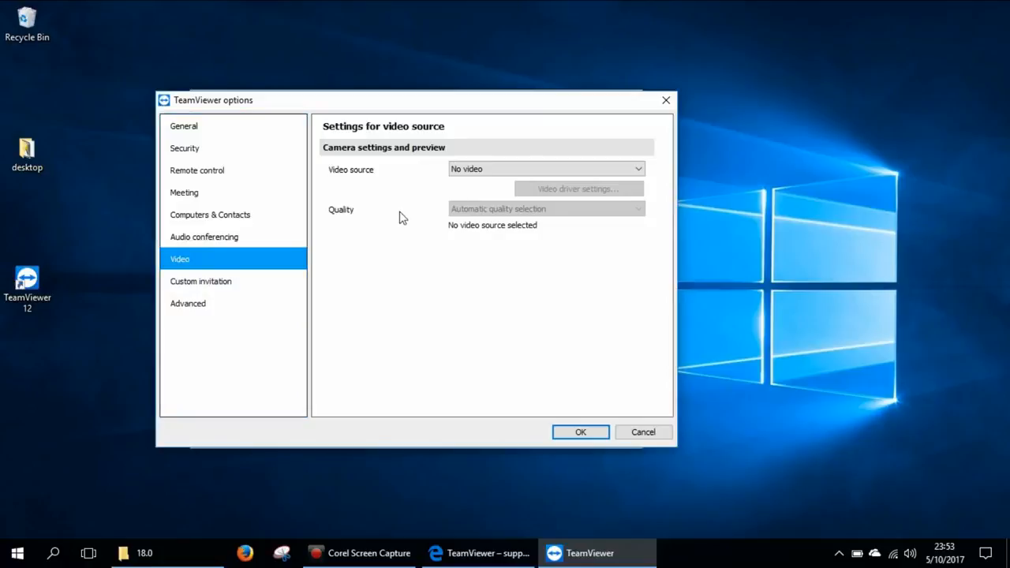
click(456, 169)
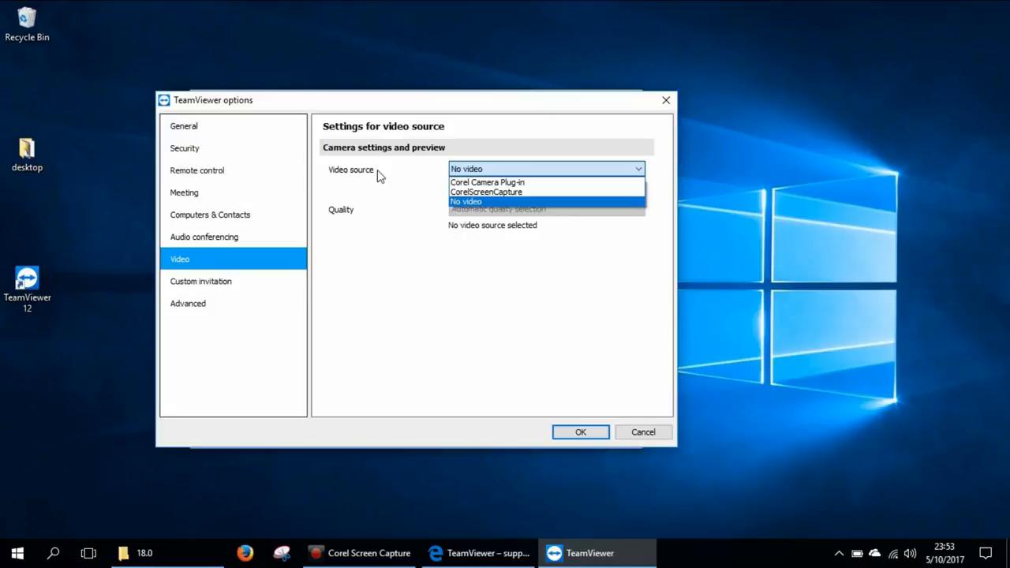
click(423, 249)
click(477, 213)
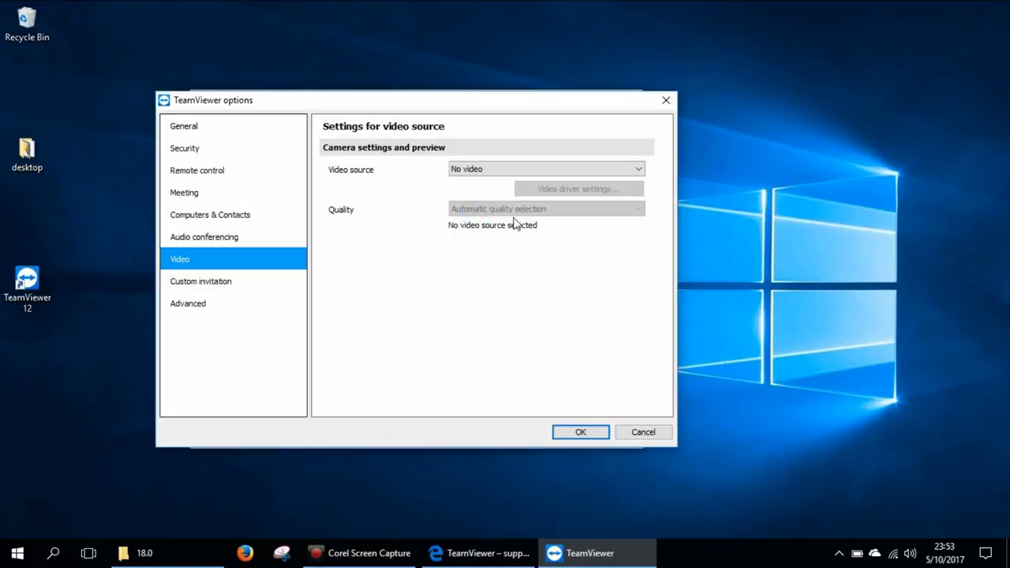
In the custom remote control invitation, replace the text between the greeting and the website line with "Please download teamviewer.".
click(217, 290)
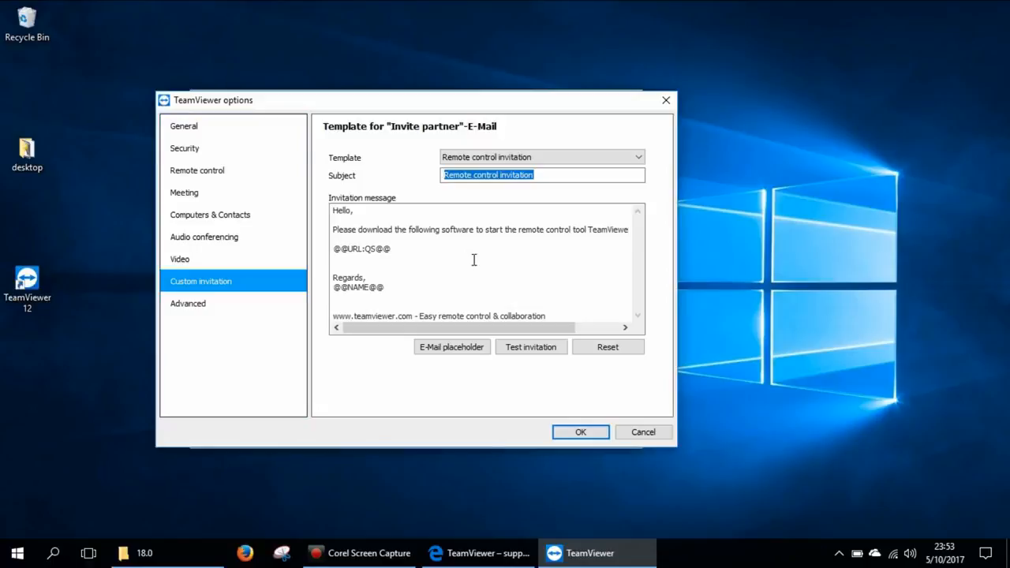
drag(461, 109, 613, 151)
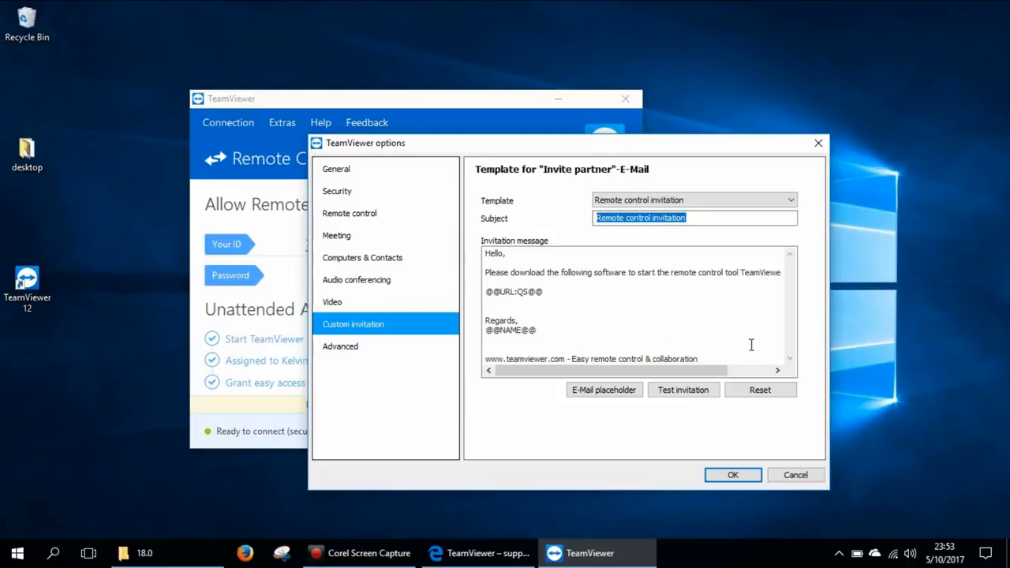
drag(539, 332, 477, 274)
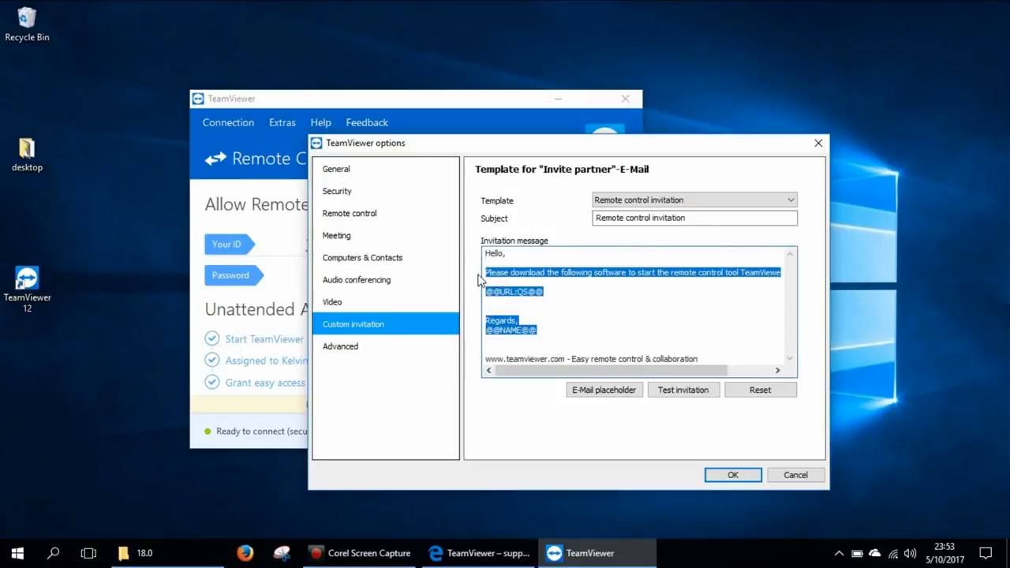
text(k)
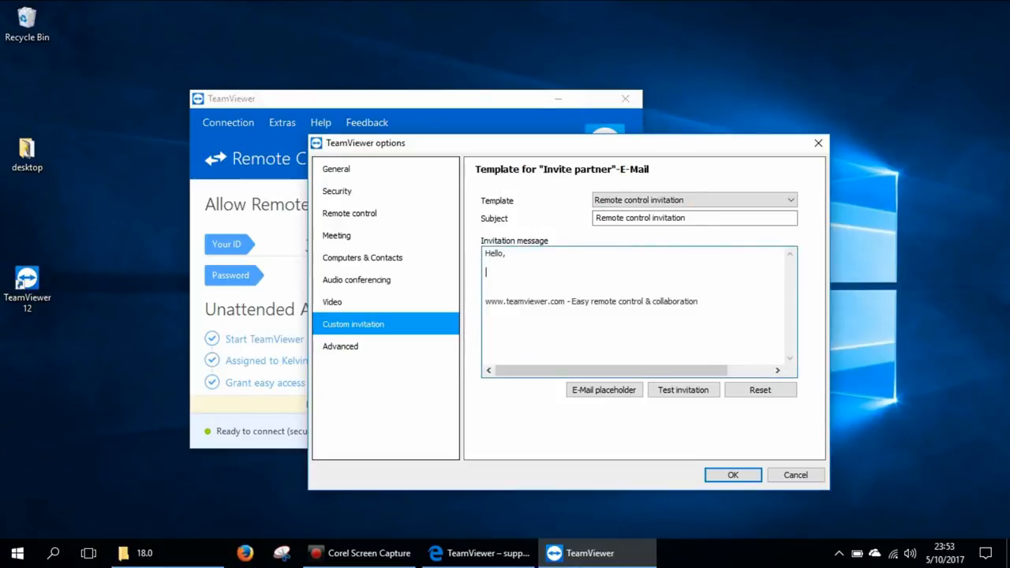
text(Pler)
key(BackSpace)
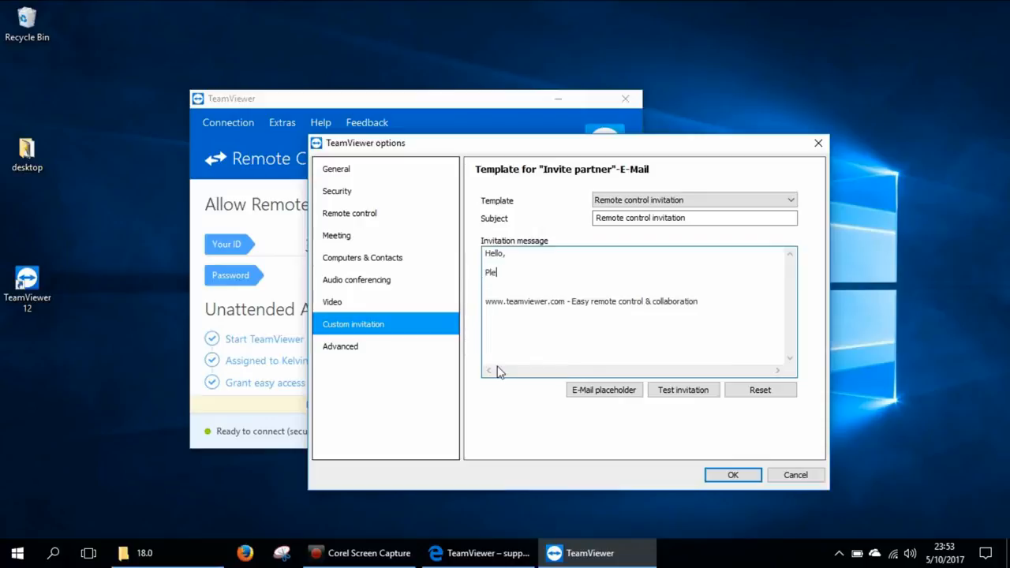
text(ad)
text(s)
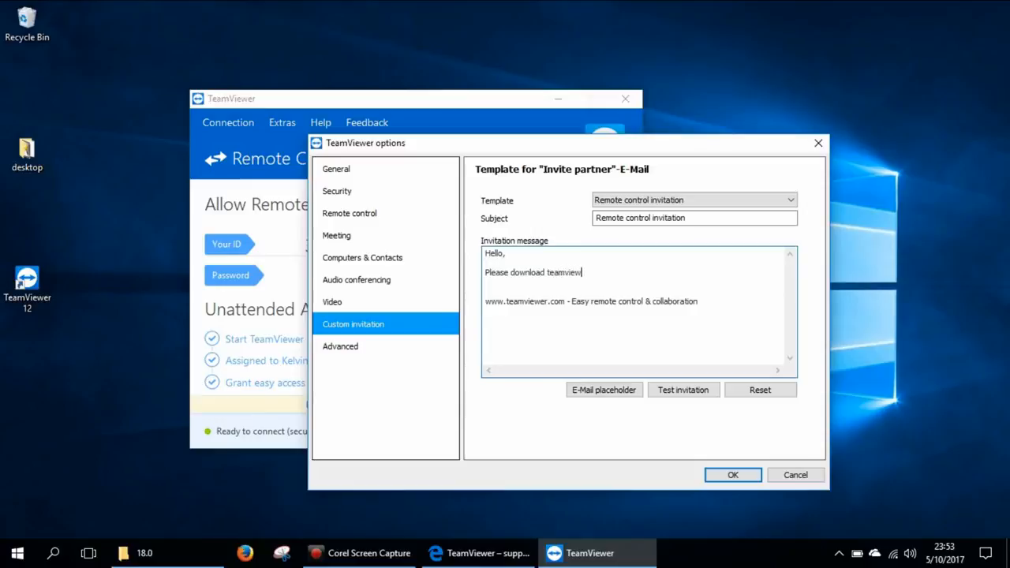
Finish the invitation message with the closing "Kind regards," and the sender's full name on separate lines.
key(Return)
key(Return)
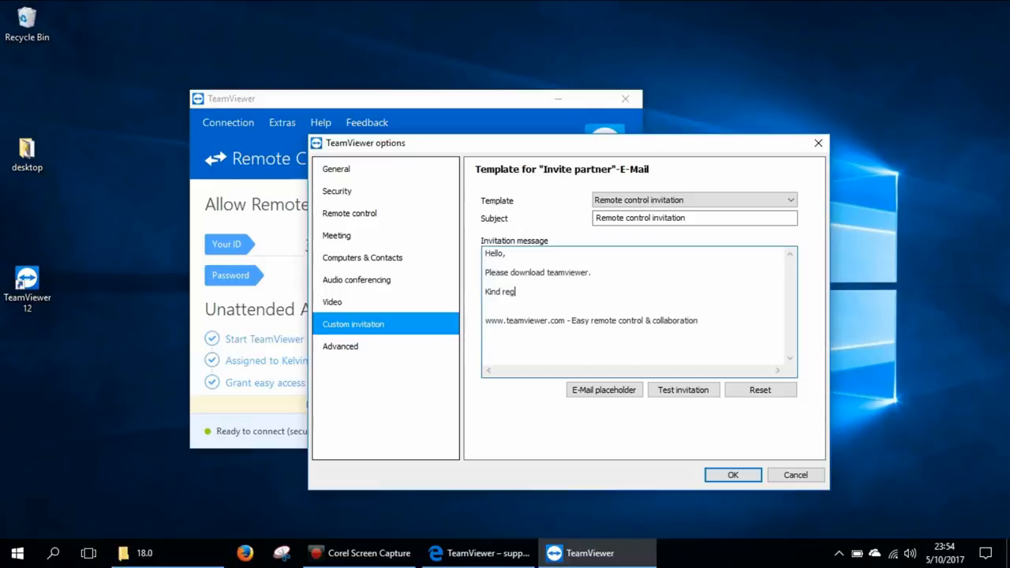
key(Return)
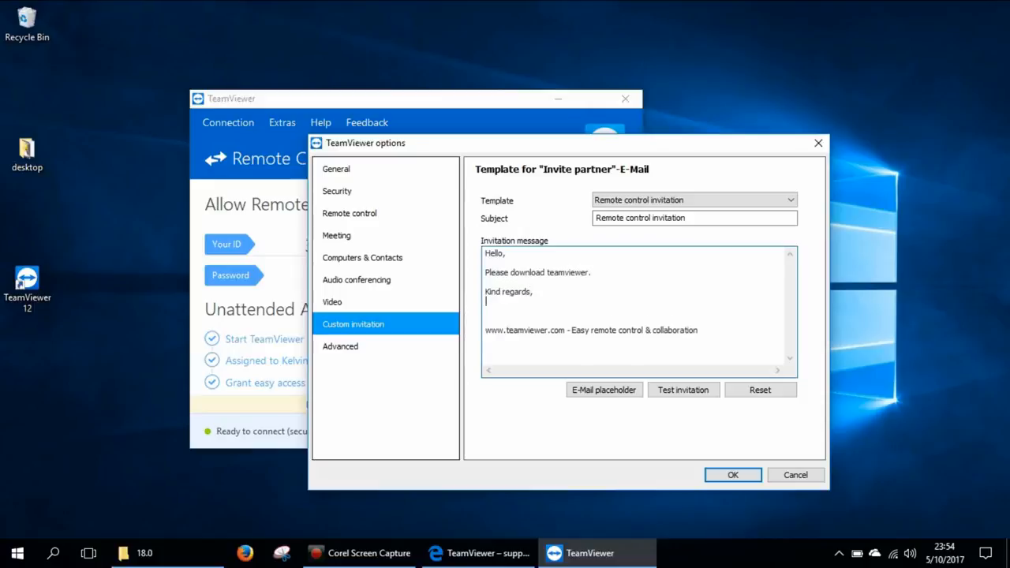
key(Return)
text(Kelvin Johnson)
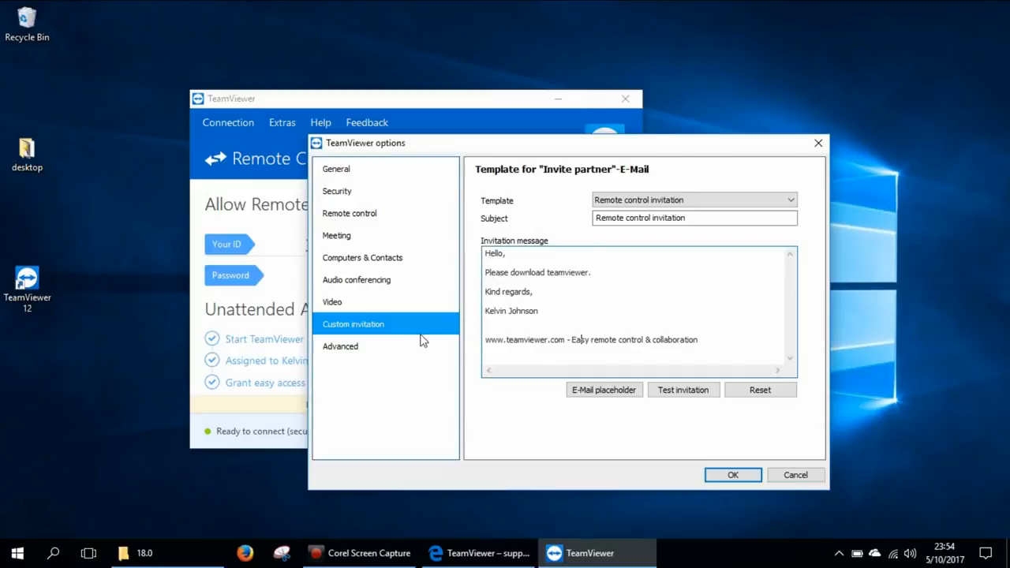
Show the advanced options and look through the available display languages without changing the selection.
click(352, 354)
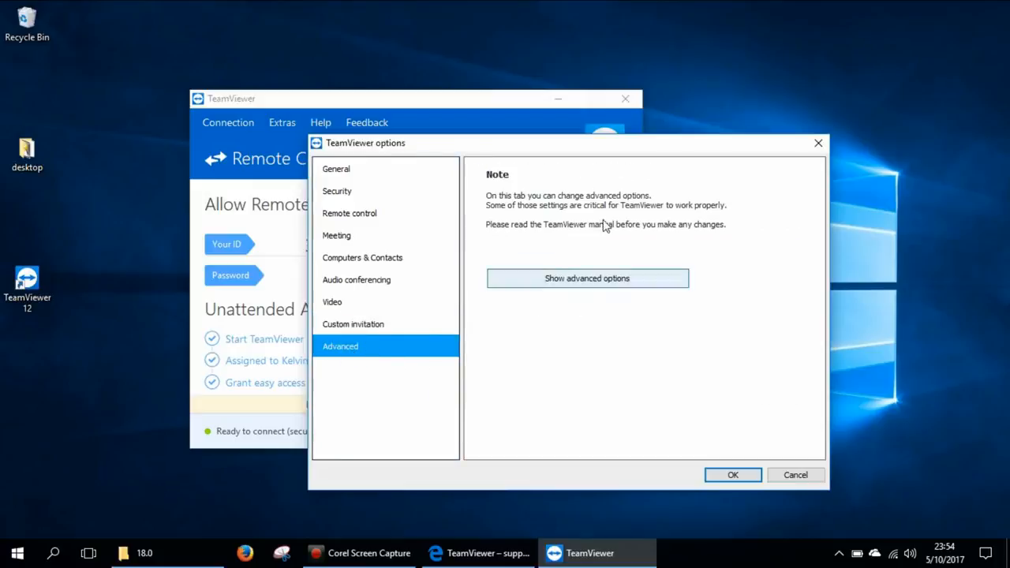
click(588, 281)
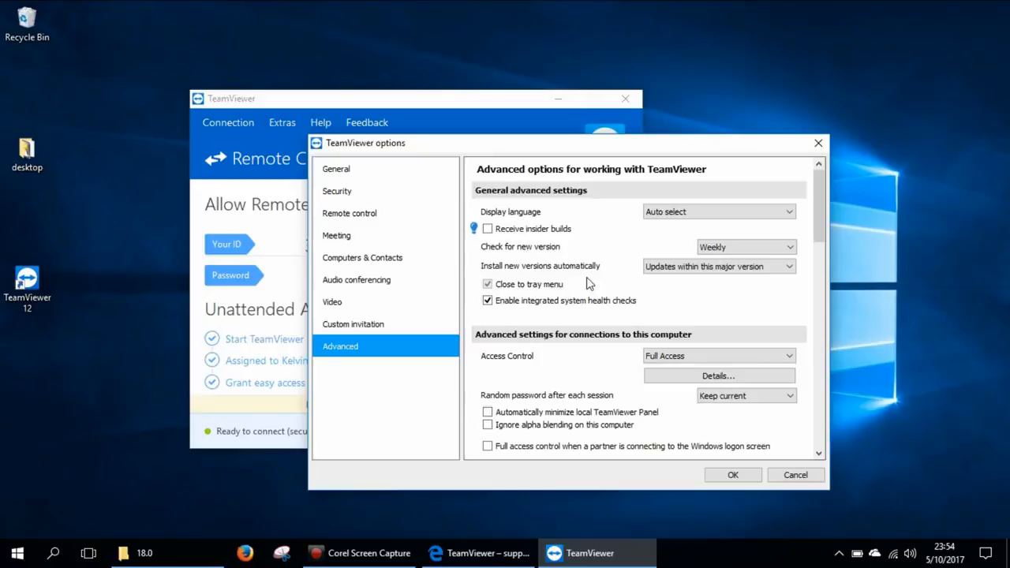
drag(815, 221, 817, 214)
click(676, 213)
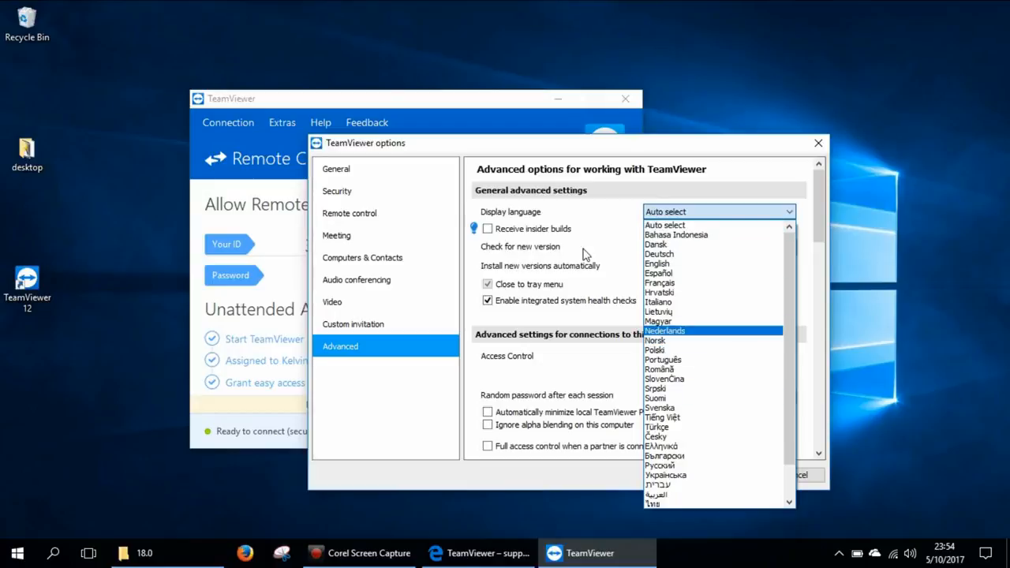
click(585, 212)
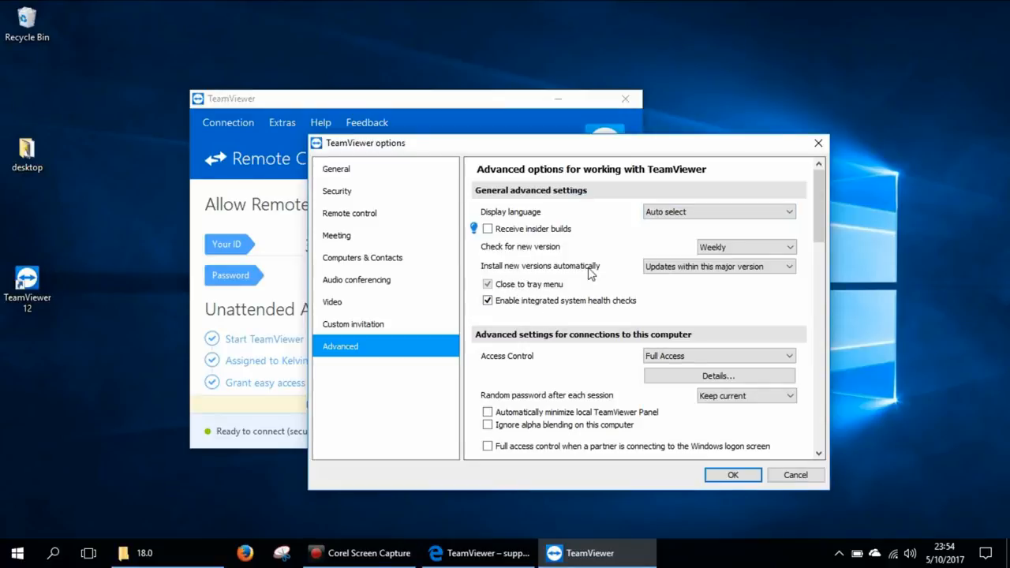
Set the check for new versions to Monthly and view the automatic installation choices.
click(723, 248)
click(714, 270)
click(709, 269)
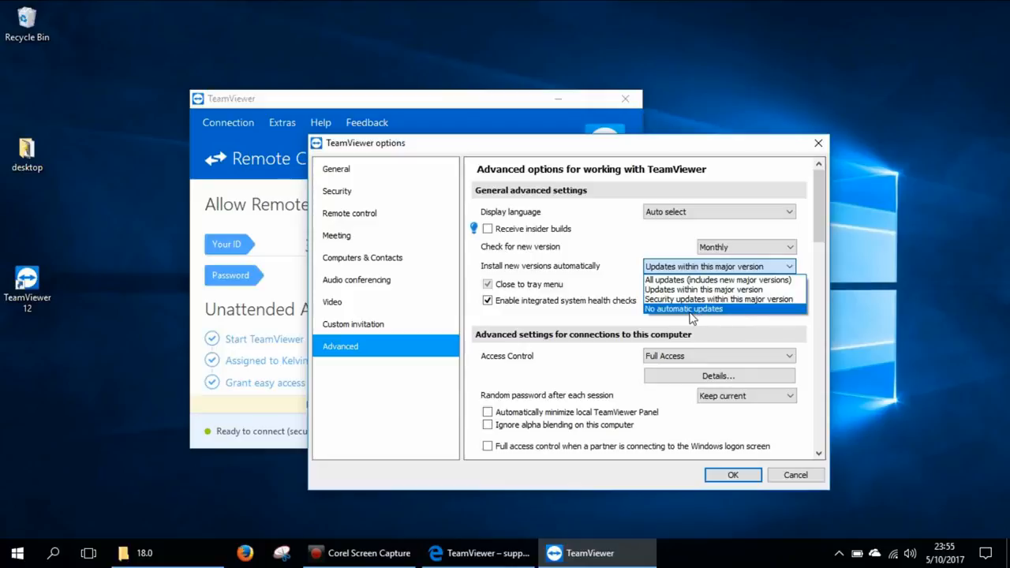
click(576, 320)
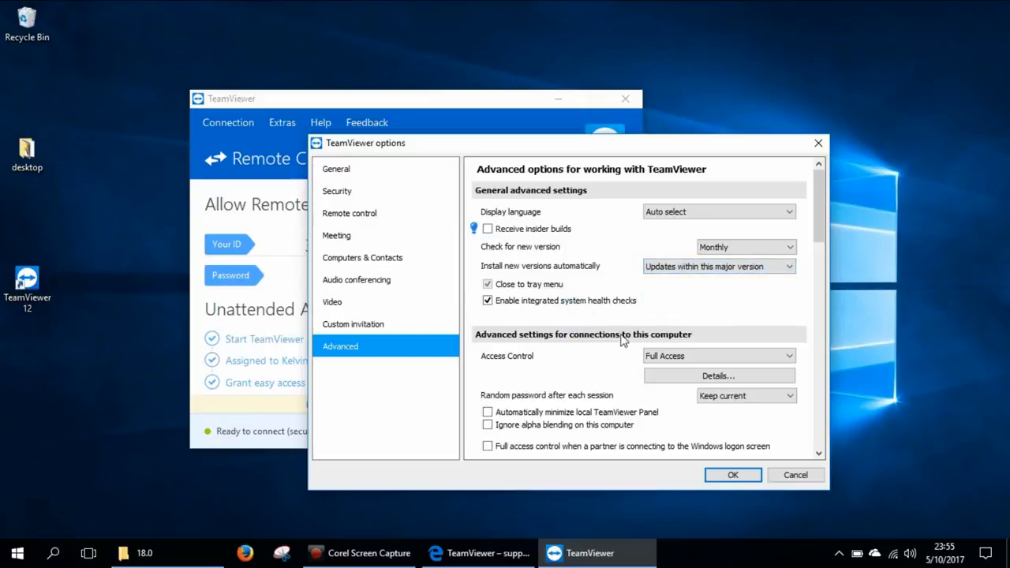
Examine the access control and random password choices in the advanced settings for connections to this computer.
click(818, 223)
drag(818, 221, 817, 253)
click(765, 221)
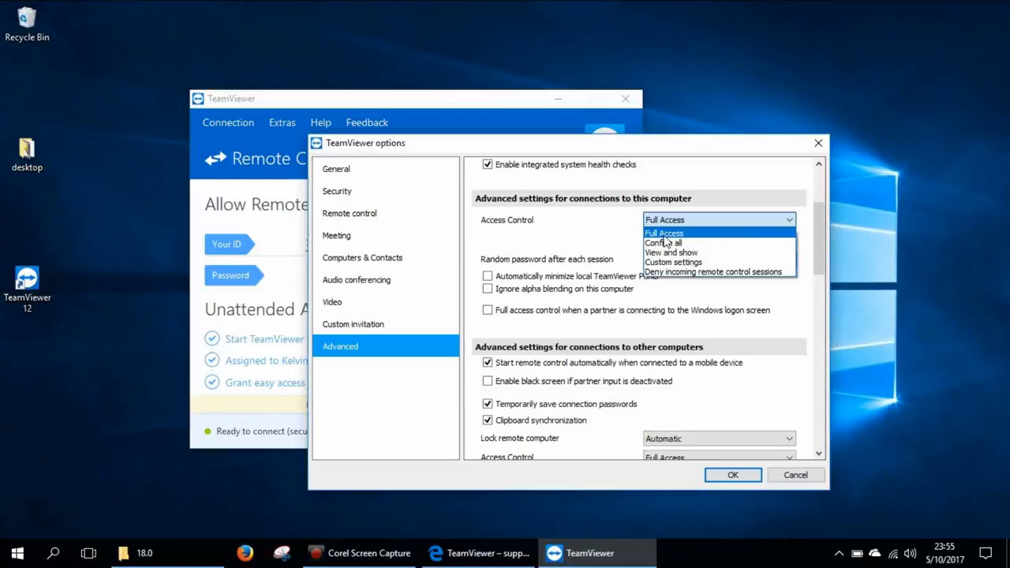
click(592, 232)
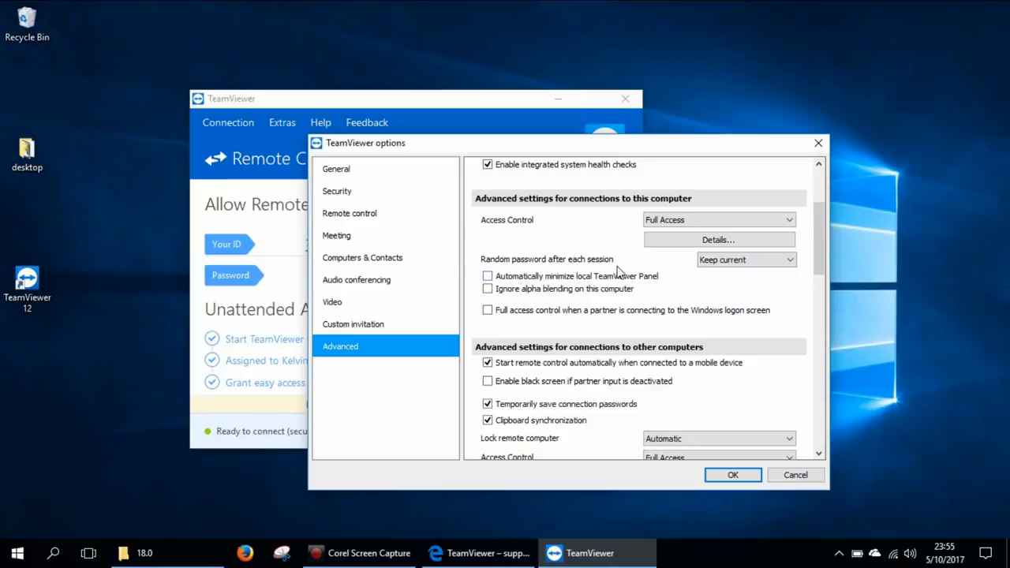
click(747, 265)
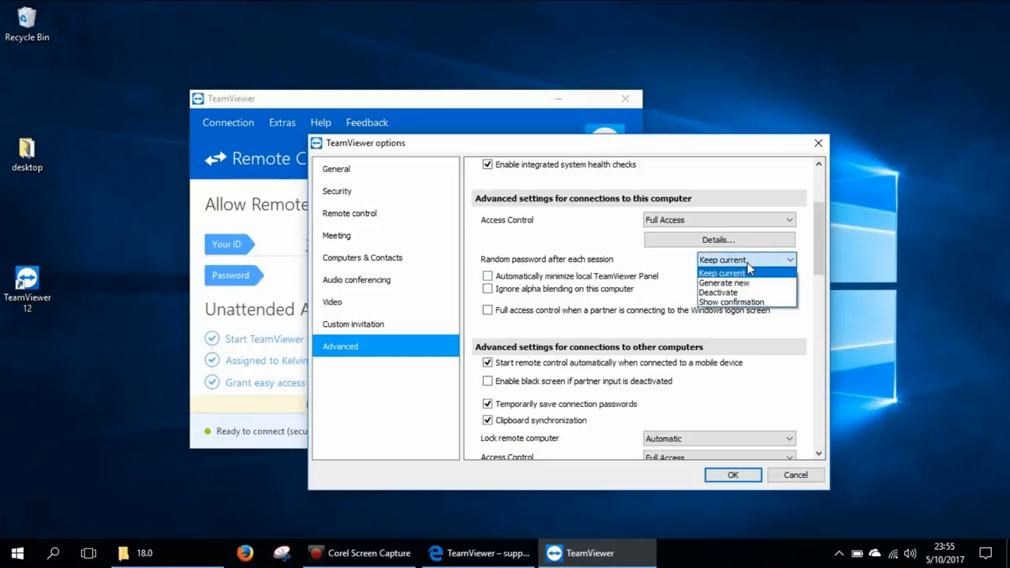
click(649, 262)
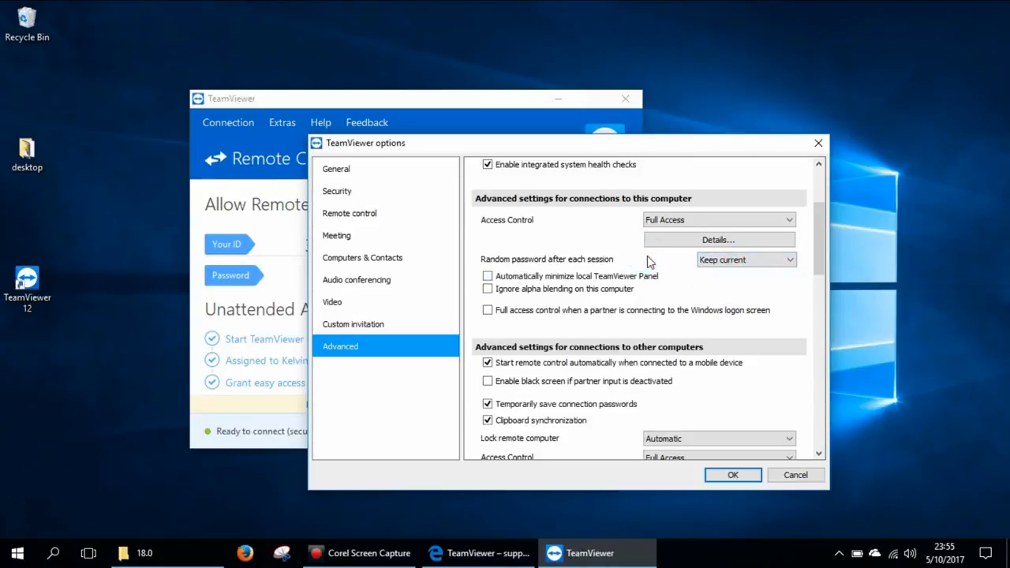
click(710, 262)
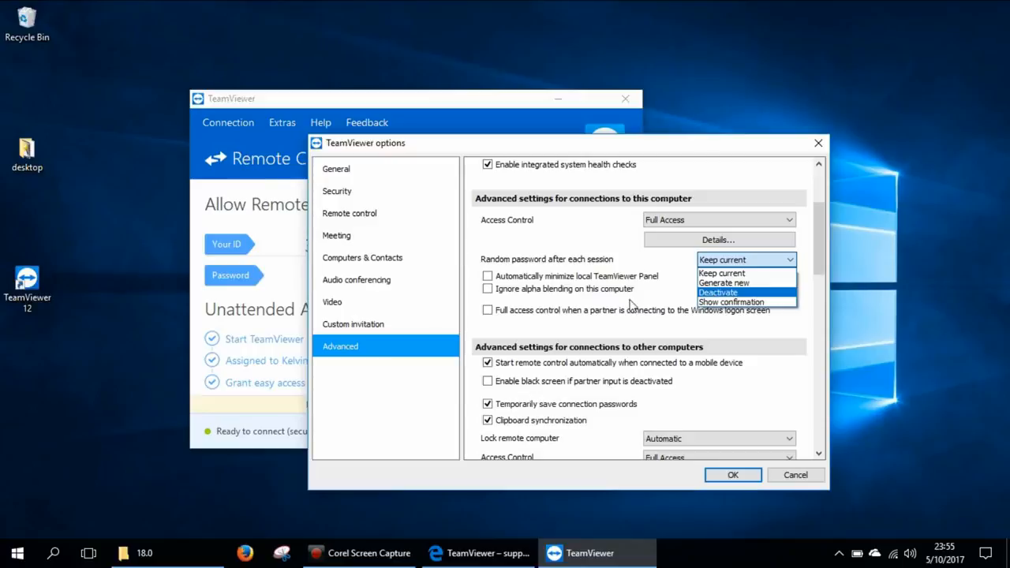
click(617, 349)
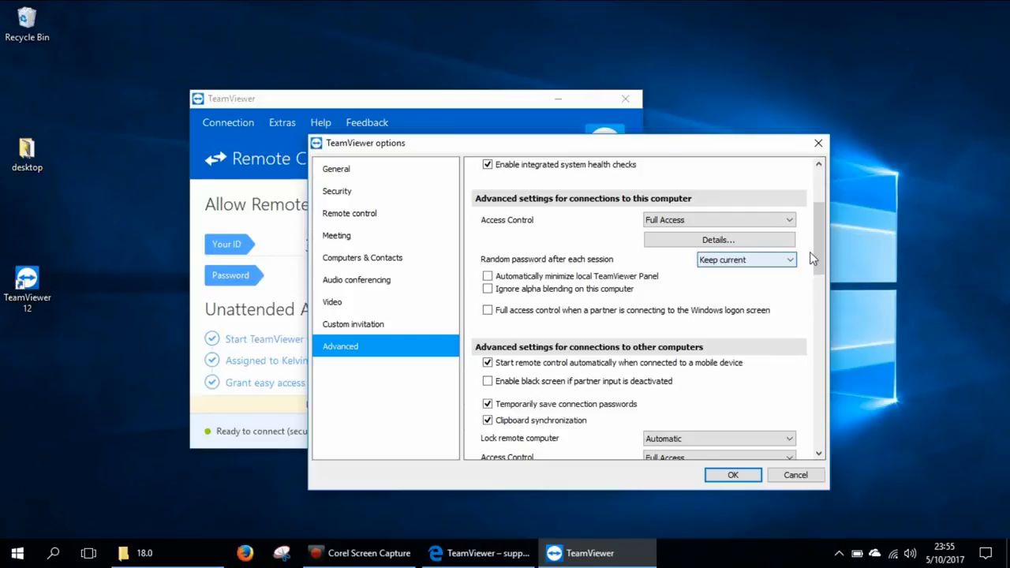
Examine the remote computer locking and access control choices in the advanced settings for connections to other computers.
drag(816, 248, 815, 284)
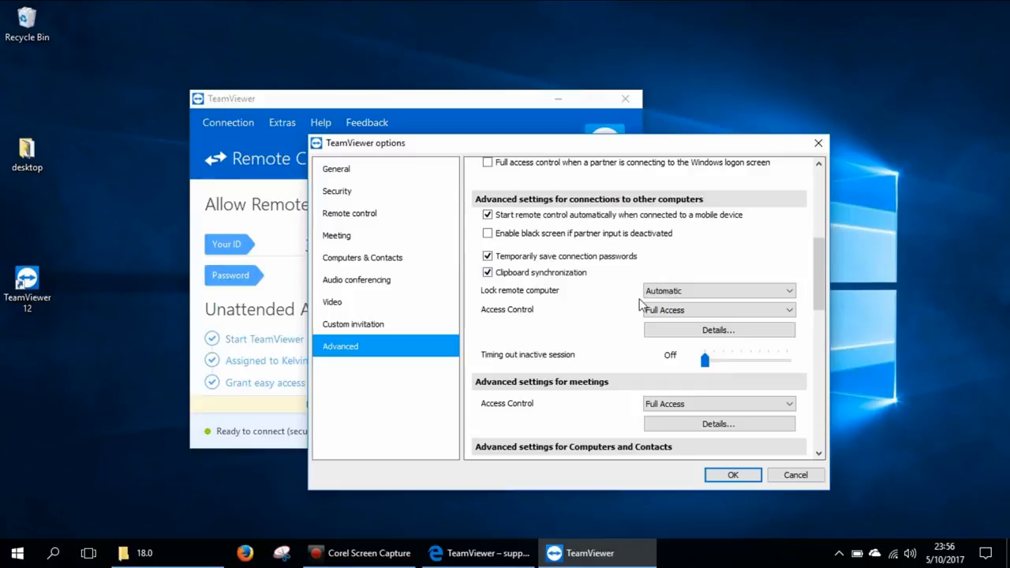
click(694, 291)
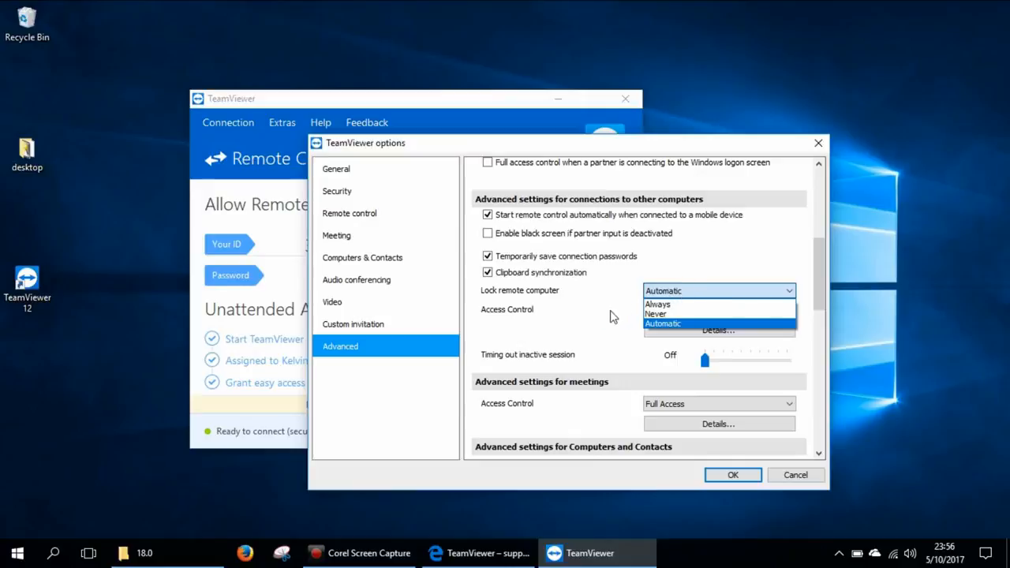
click(615, 312)
click(694, 291)
click(600, 306)
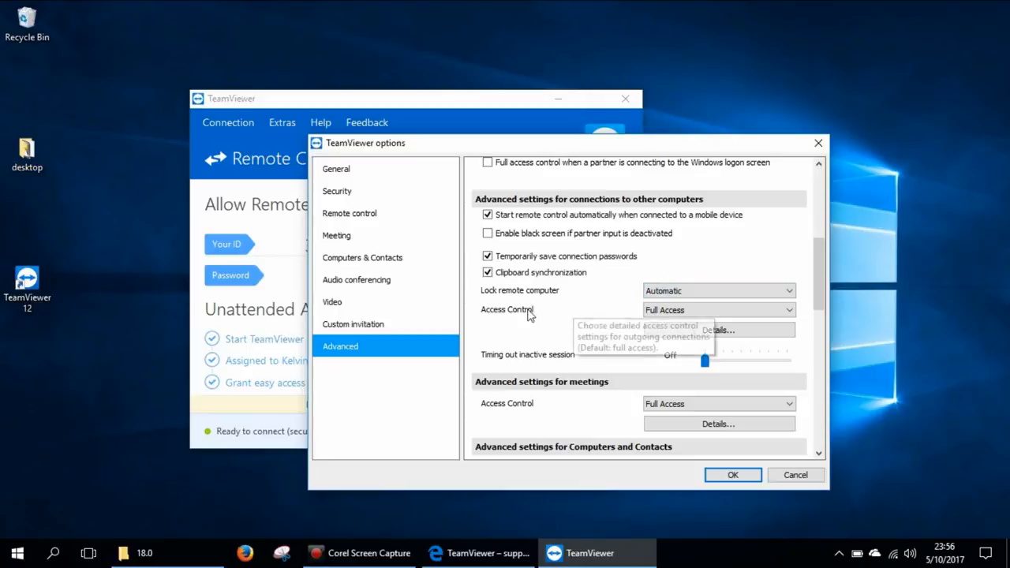
click(663, 312)
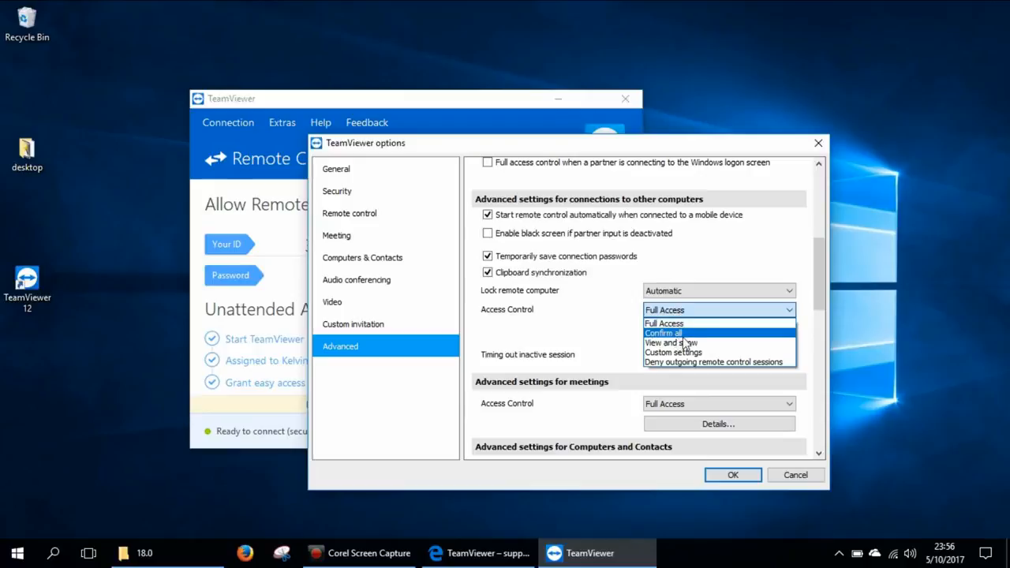
click(551, 360)
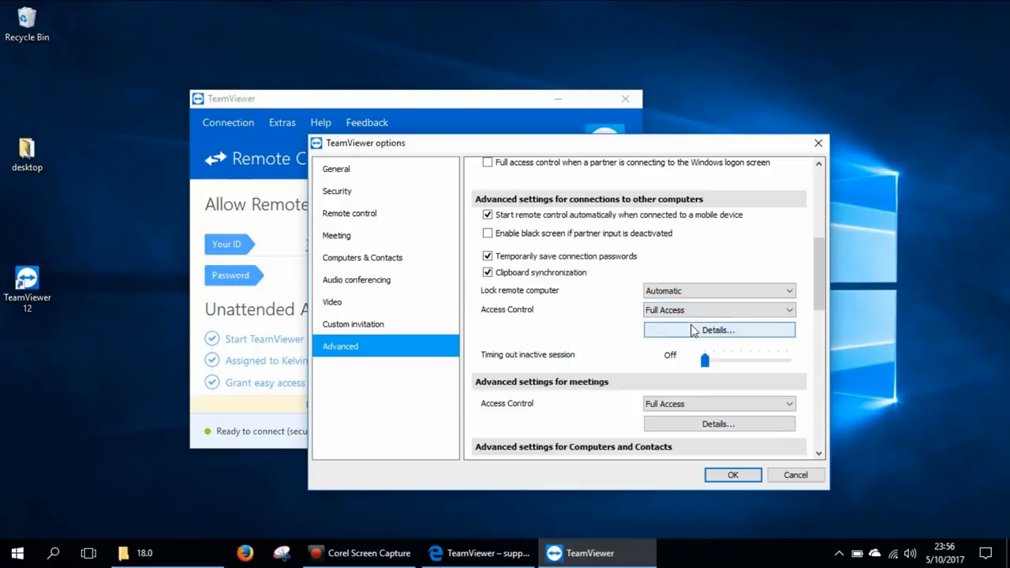
click(704, 311)
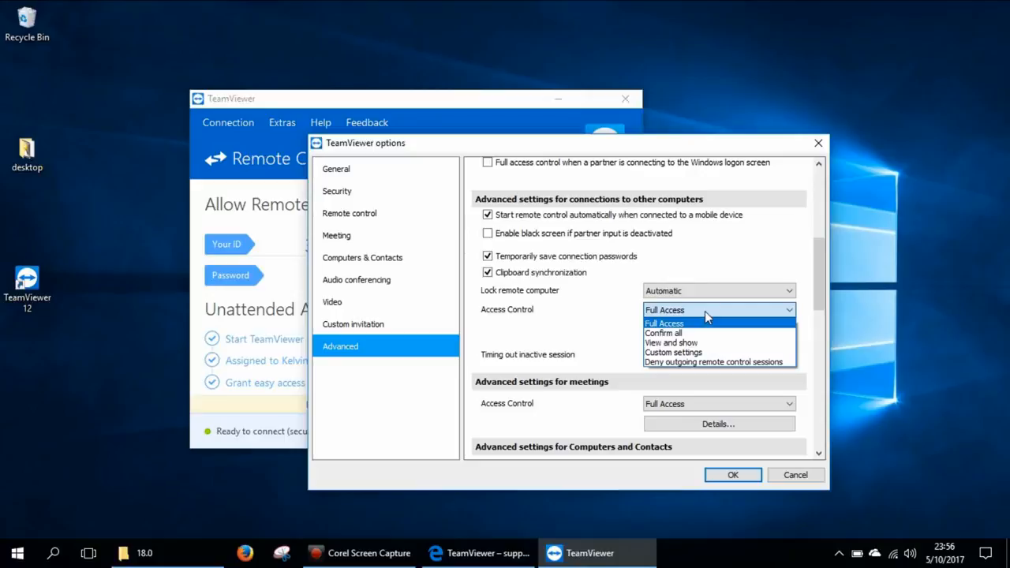
click(823, 301)
Review the remaining advanced settings from meetings through network, logging and TeamViewer options, and accept the options dialog.
drag(820, 275, 819, 323)
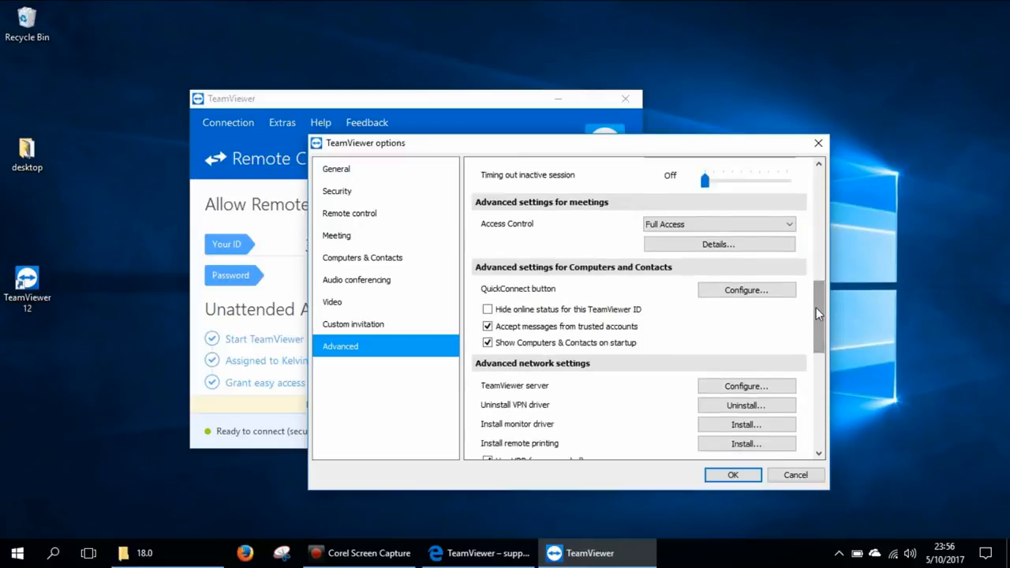
drag(818, 306, 815, 340)
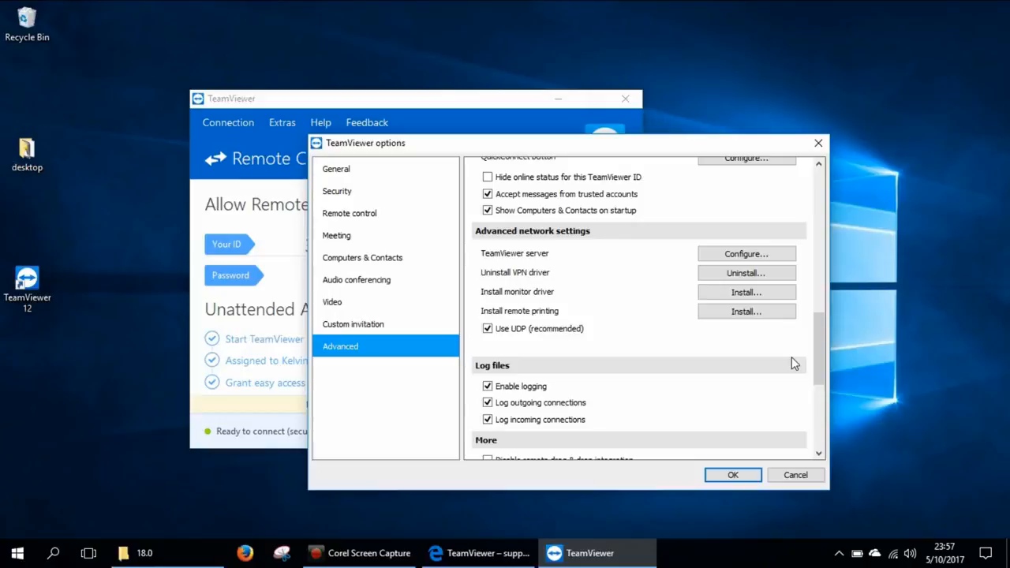
drag(815, 356, 814, 378)
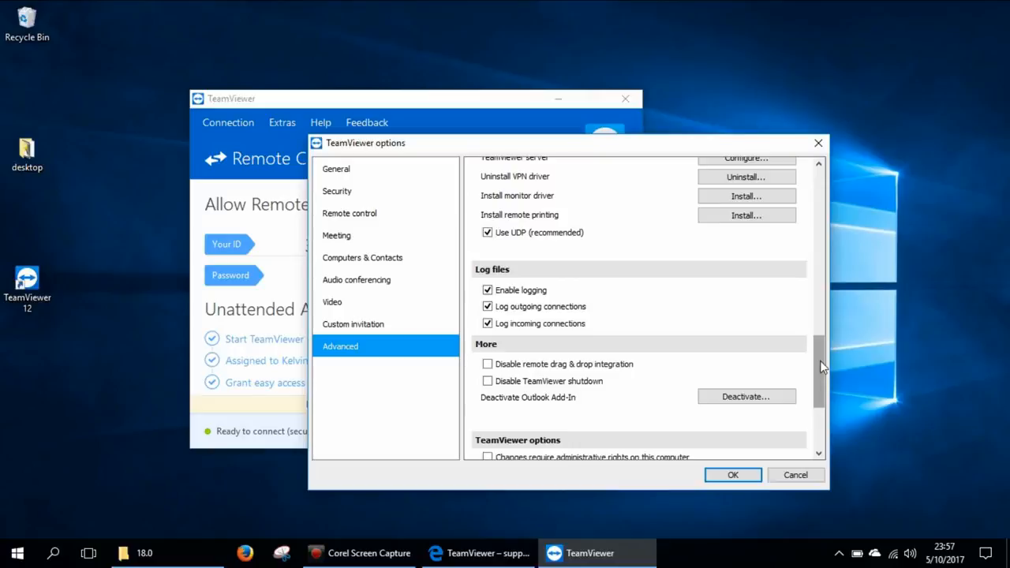
drag(819, 369, 815, 411)
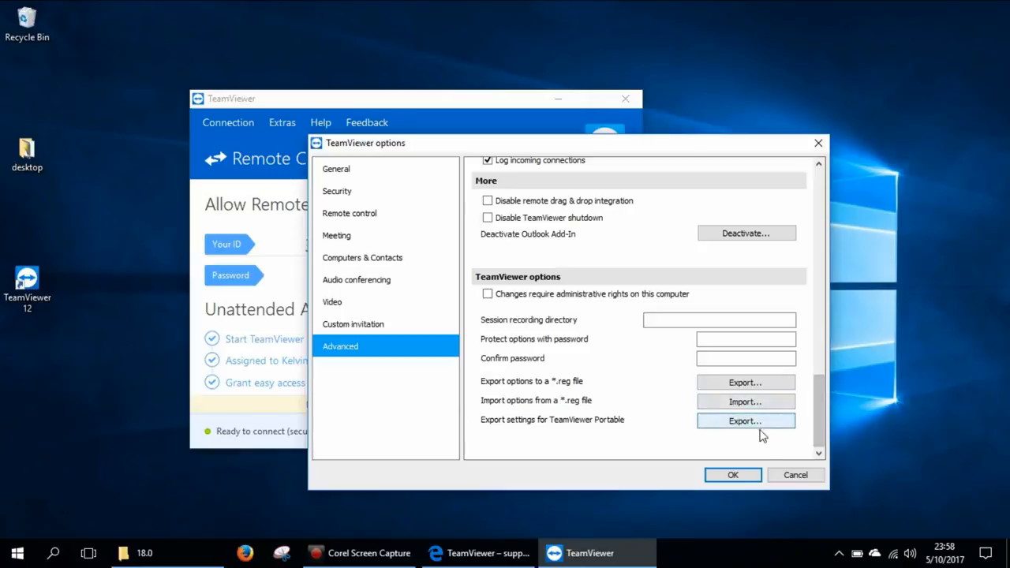
click(741, 474)
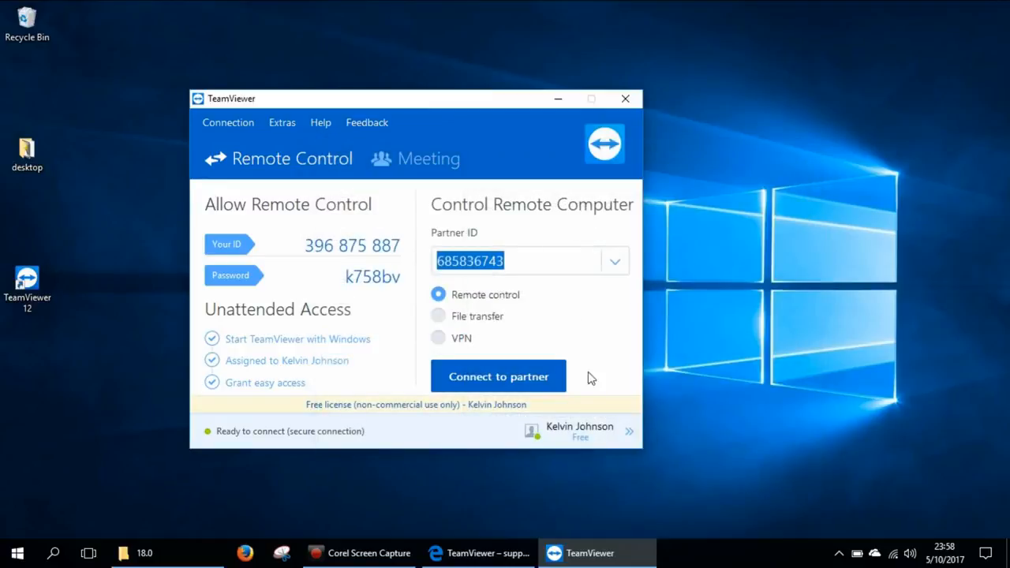
Show the Computers & Contacts list and collapse the Home Computers, IT System Engineer and Offline groups.
click(583, 432)
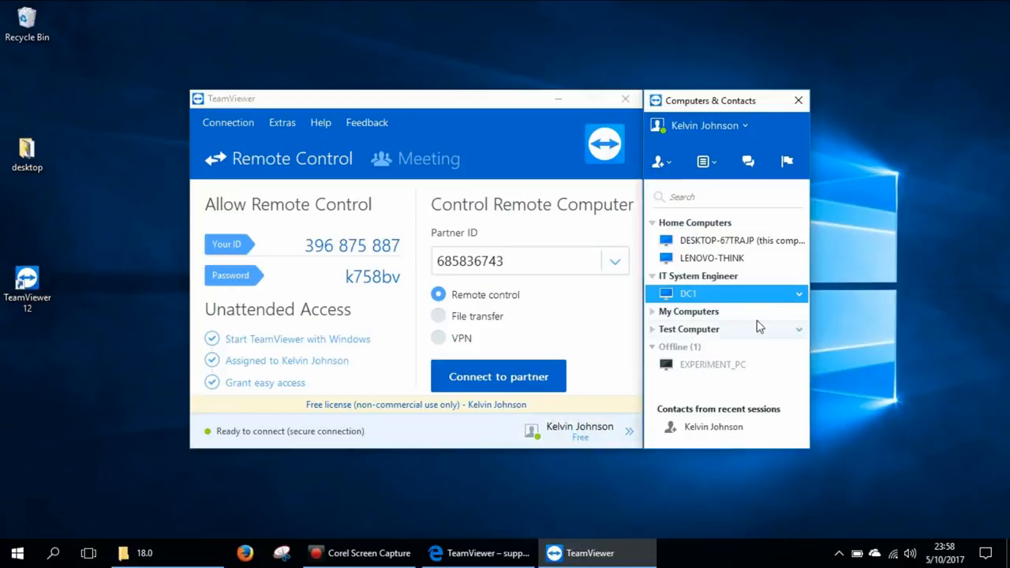
click(653, 223)
click(653, 241)
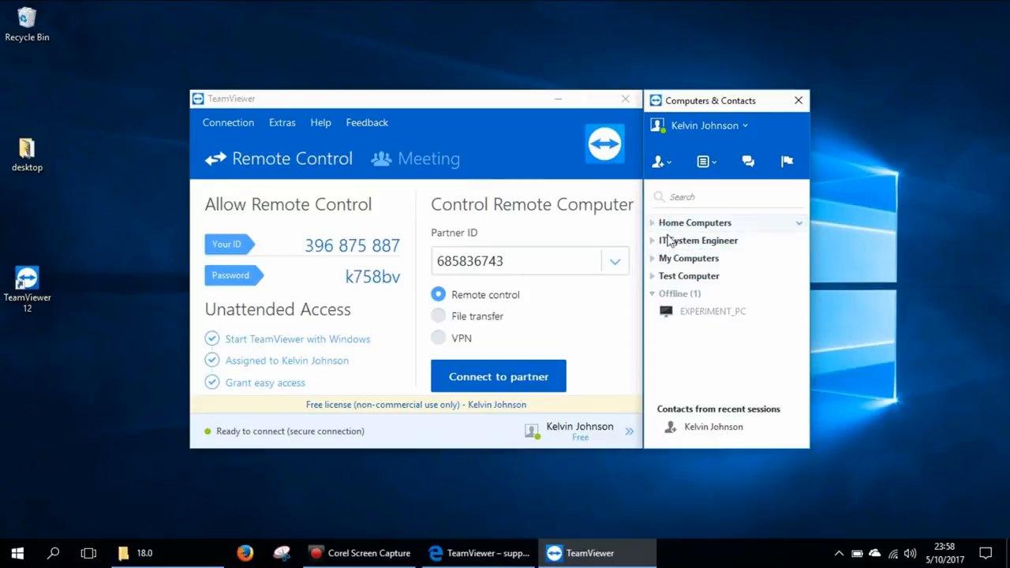
click(651, 293)
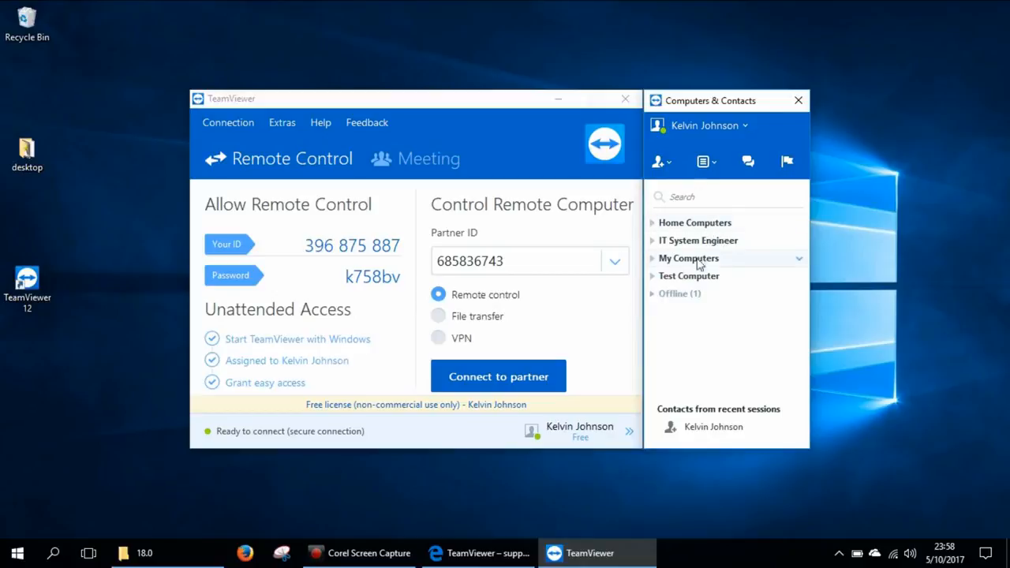
Create a new group named "Test 1", showing its advanced view and action settings and leaving them inherited.
click(663, 163)
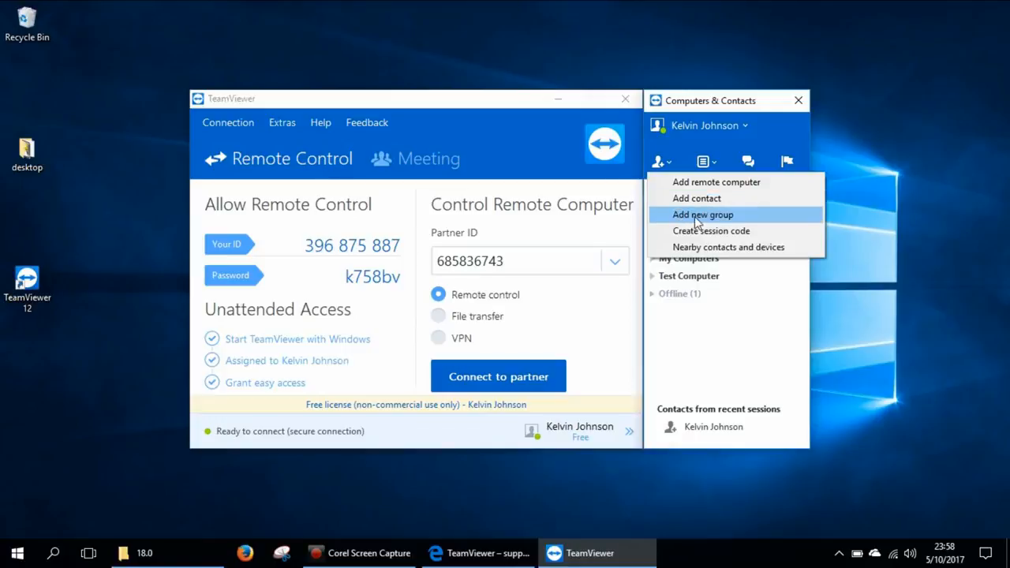
click(698, 216)
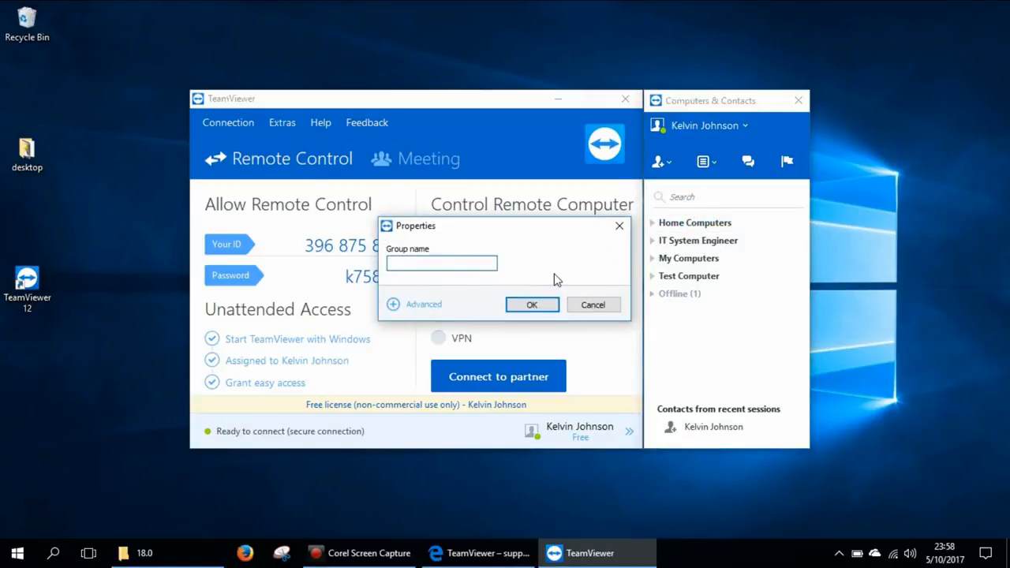
text(Tesst 1)
click(423, 305)
click(467, 317)
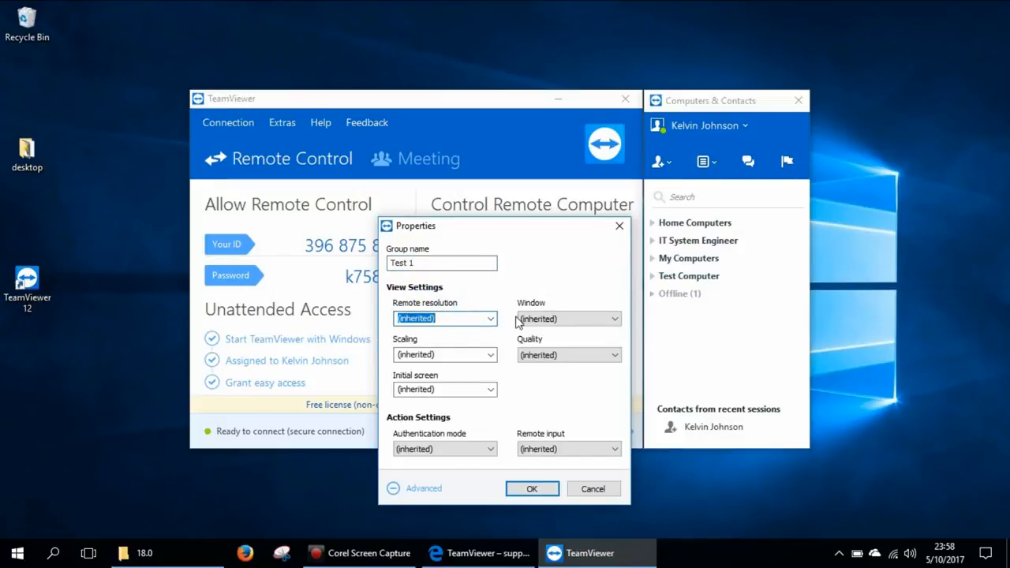
click(530, 489)
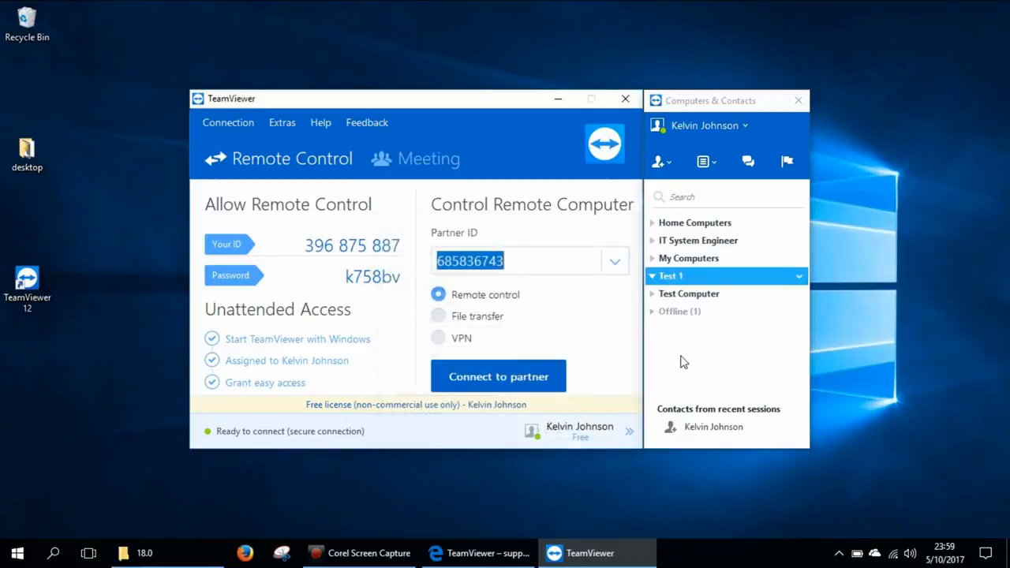
Delete the "Test 1" group from the Computers & Contacts list.
right_click(686, 278)
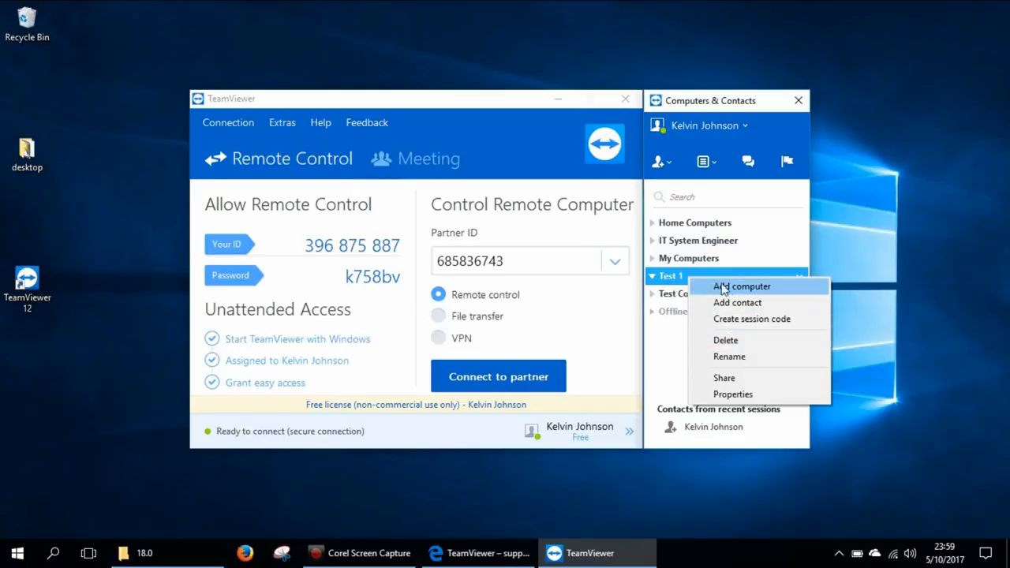
click(724, 341)
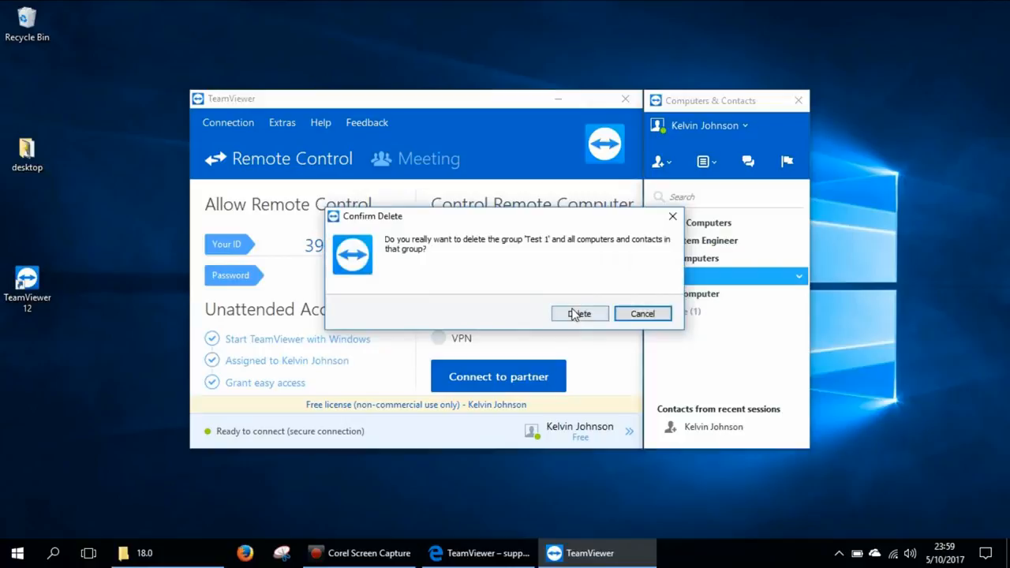
click(578, 314)
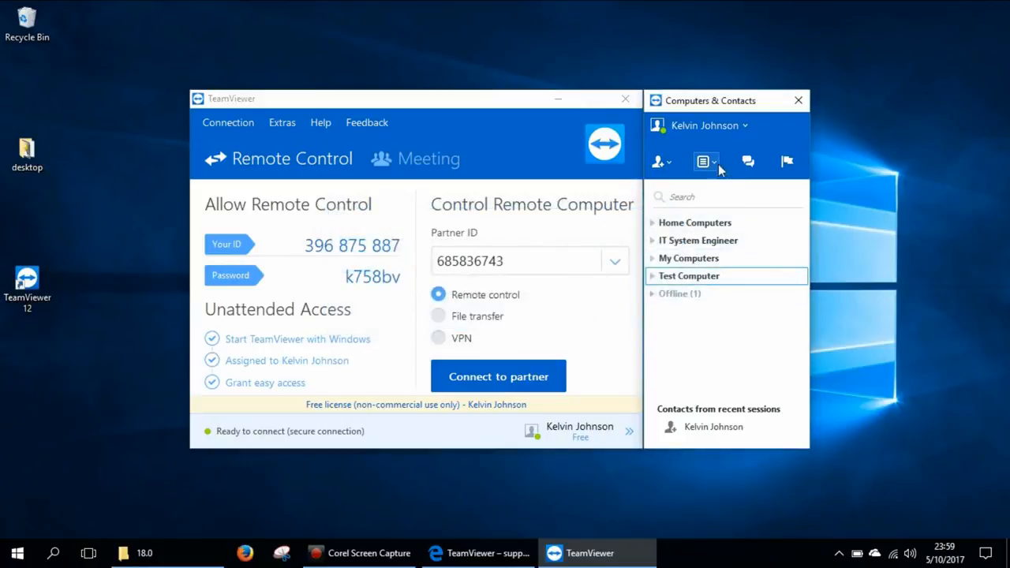
View the Management Console and service queue choices, and look at the chat window before closing it.
click(712, 162)
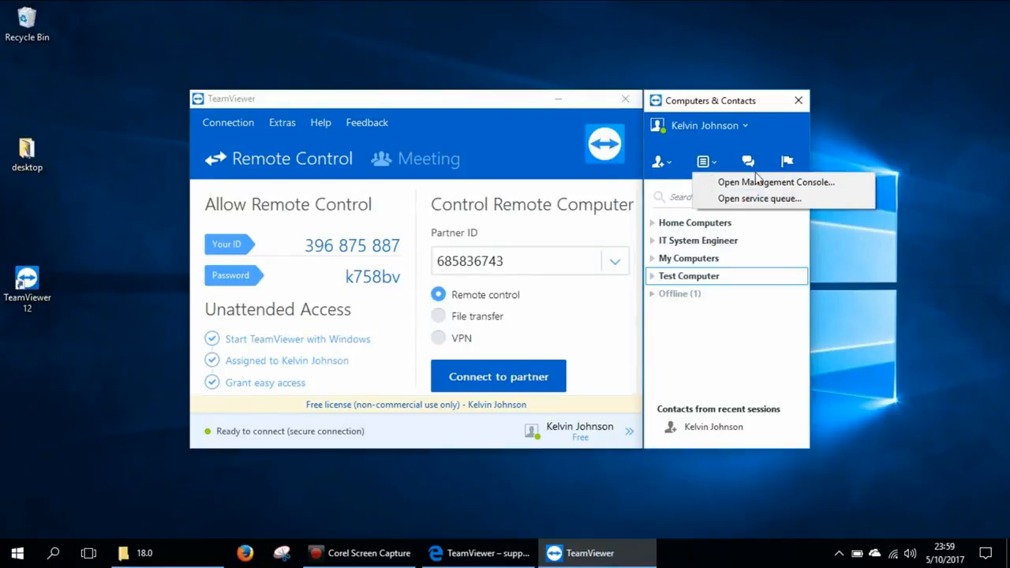
click(748, 162)
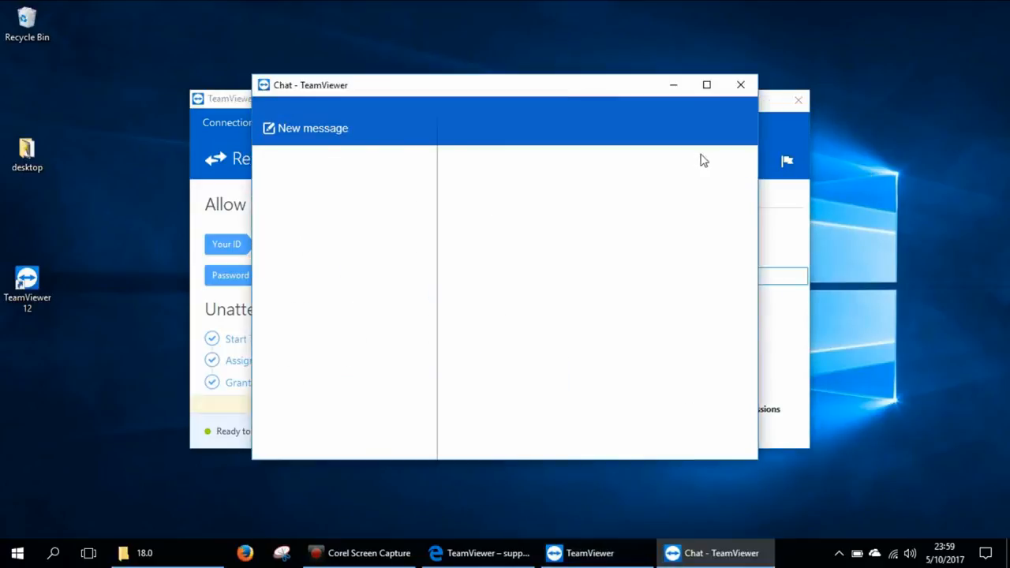
click(740, 85)
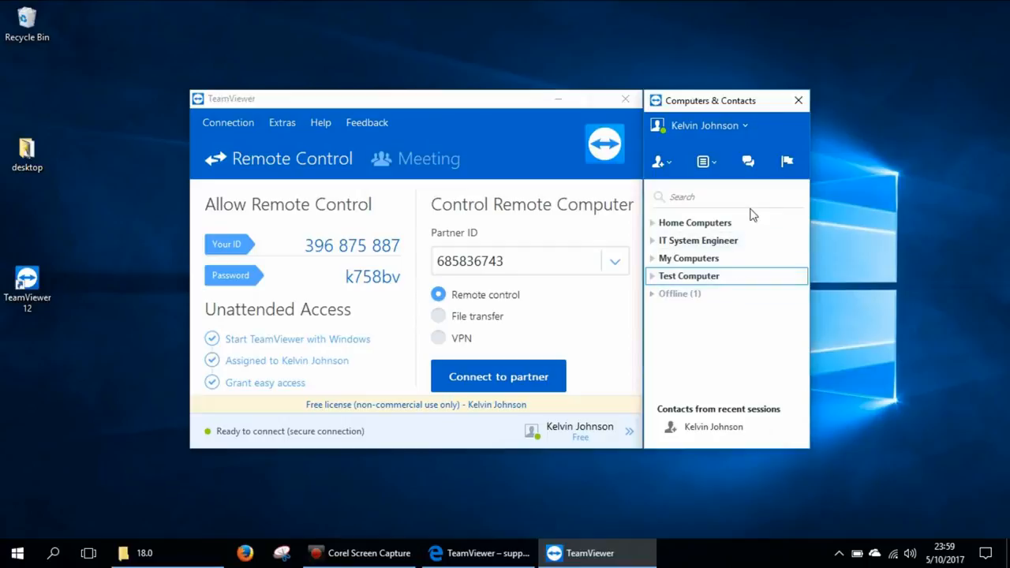
Start a remote control session with DC1 in the IT System Engineer group and dismiss the sponsored session notice.
click(659, 226)
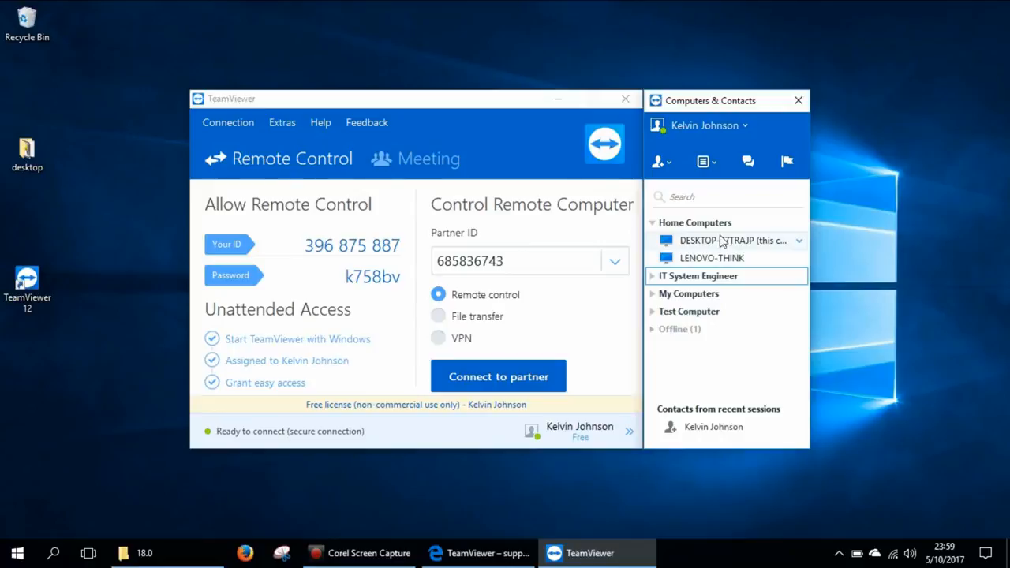
click(651, 278)
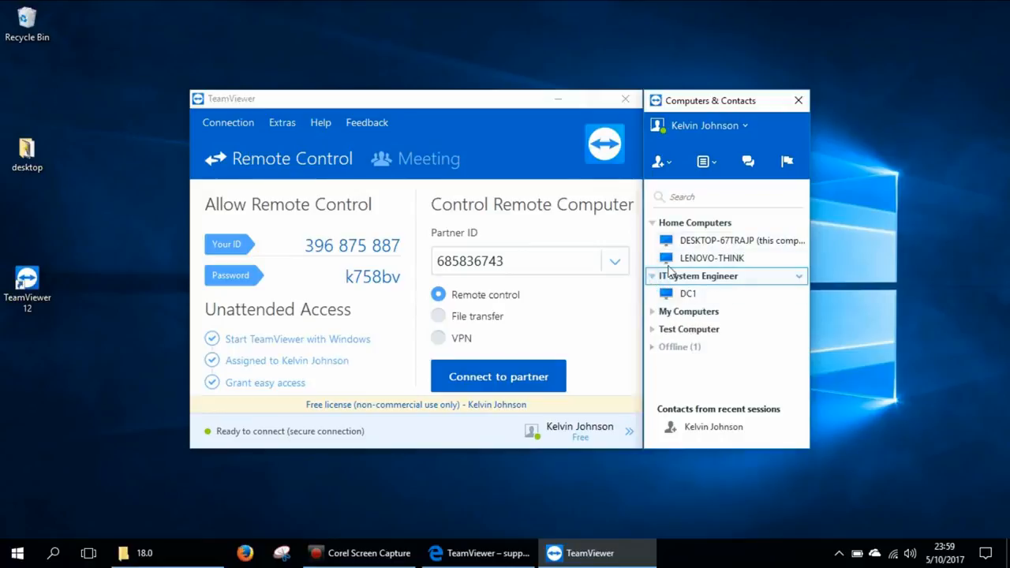
click(651, 223)
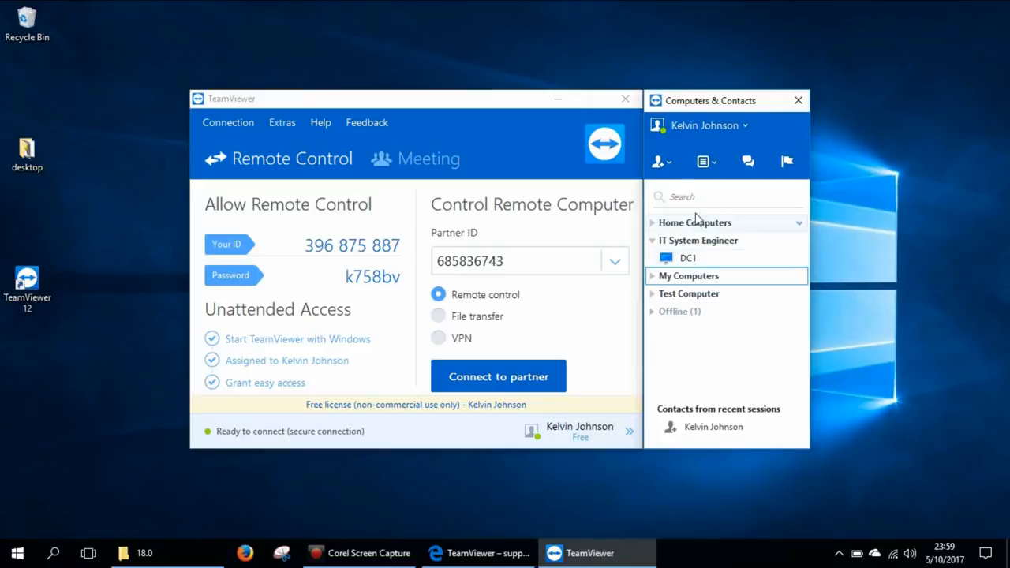
double_click(687, 264)
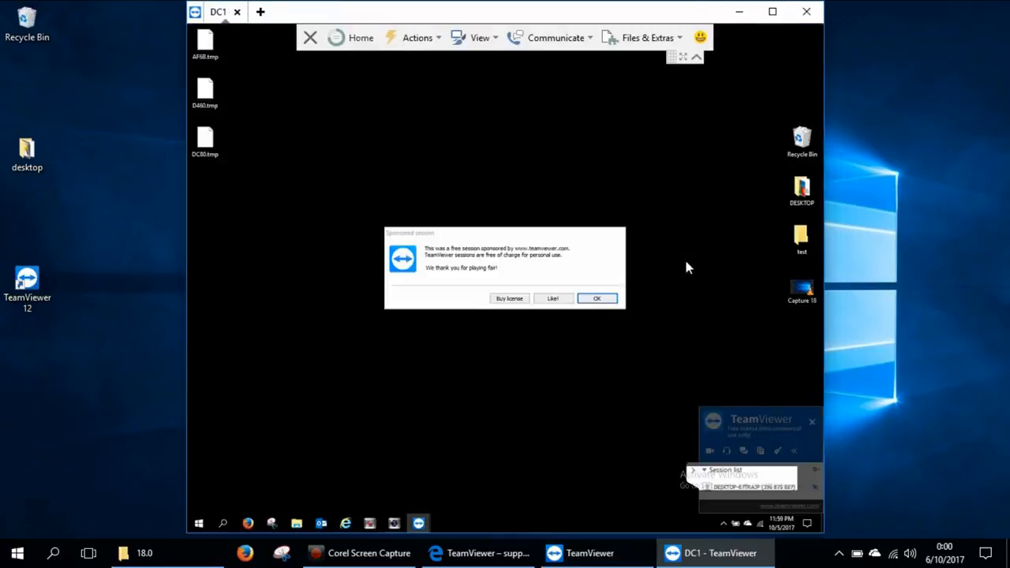
click(602, 299)
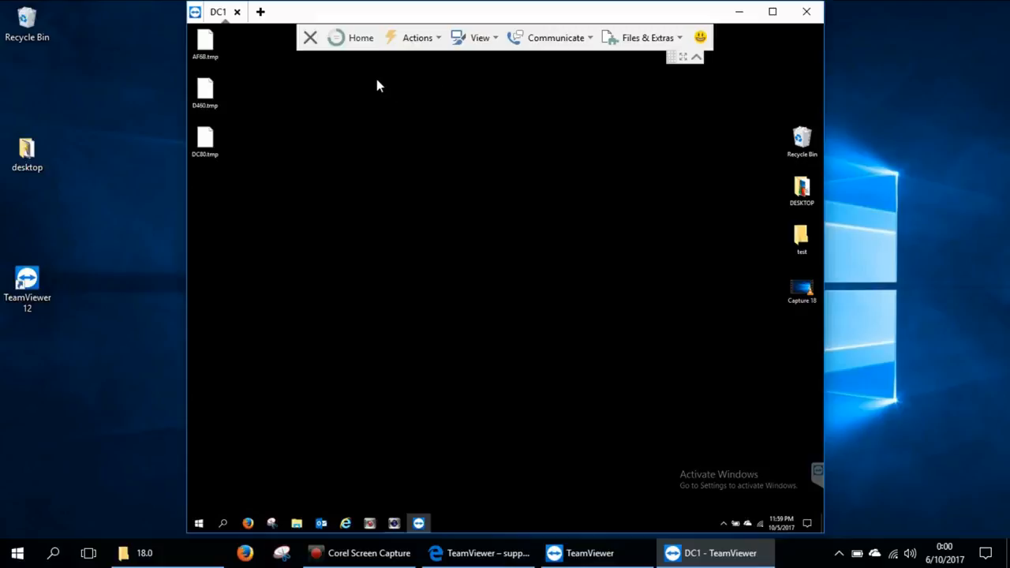
Look at the session's home page, return to the remote desktop, and examine the action, view, communication and file tools.
click(363, 41)
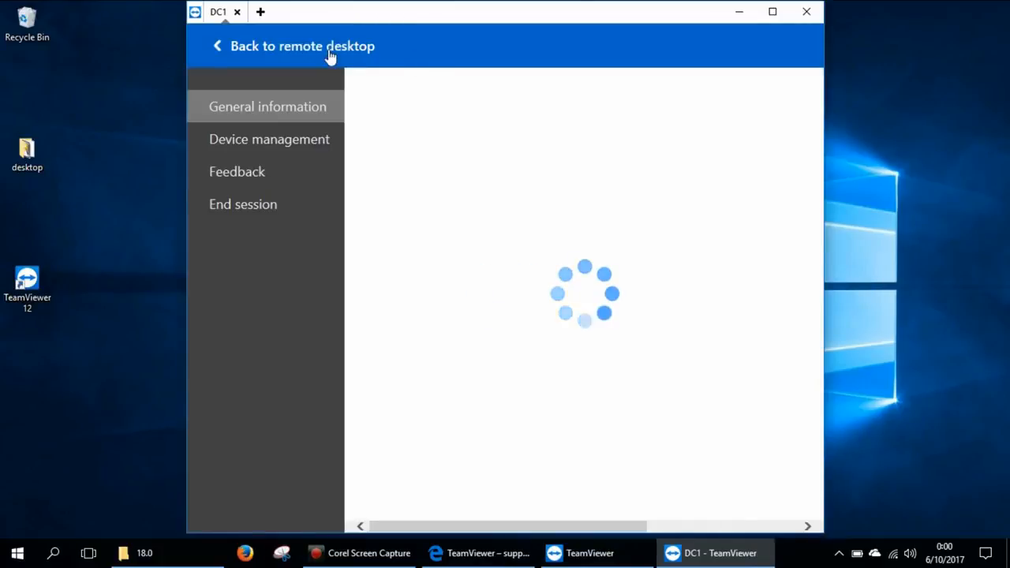
click(217, 47)
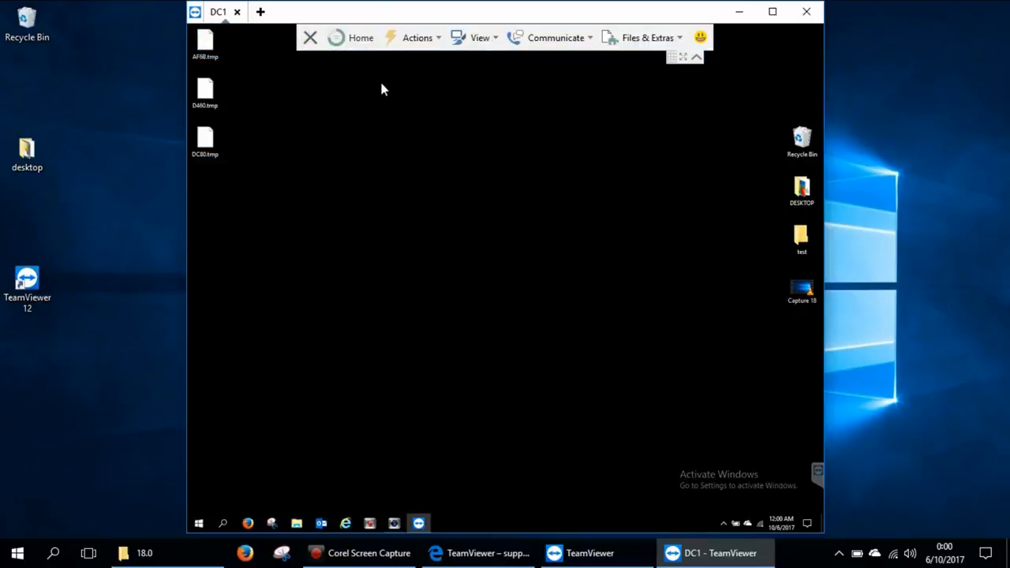
click(434, 40)
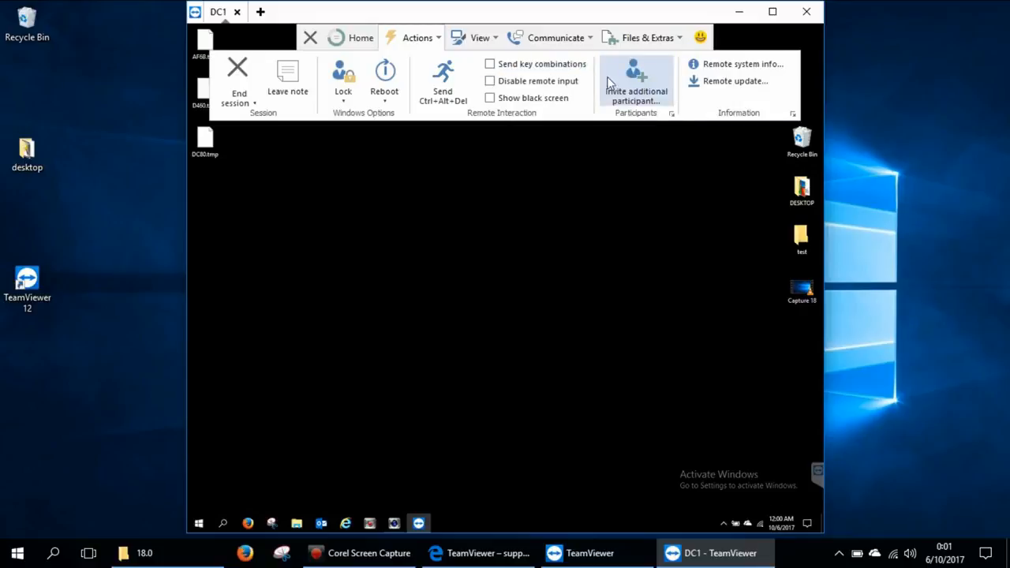
click(552, 38)
click(499, 47)
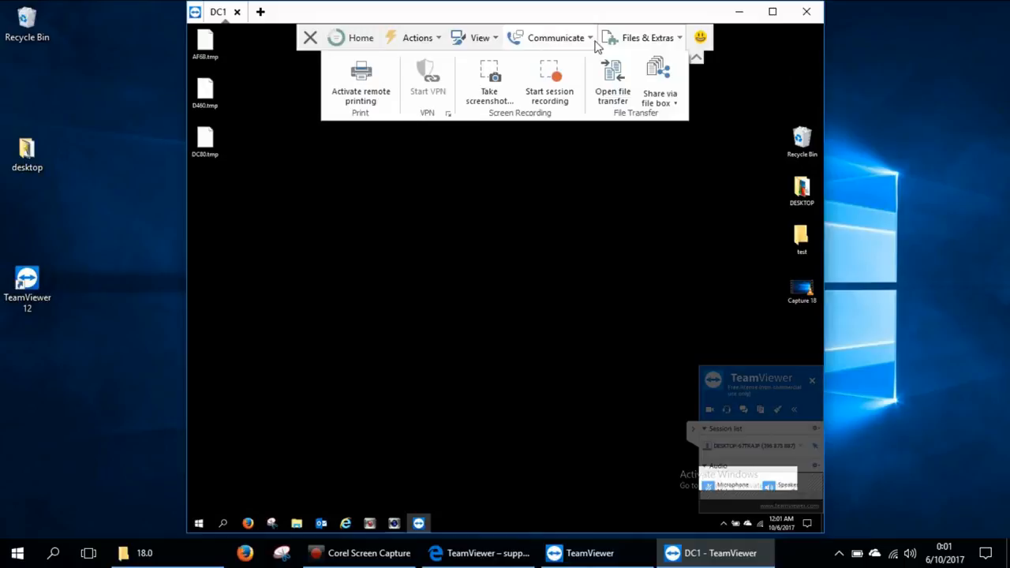
Open the text chat for the remote session with DC1.
mouse_move(587, 39)
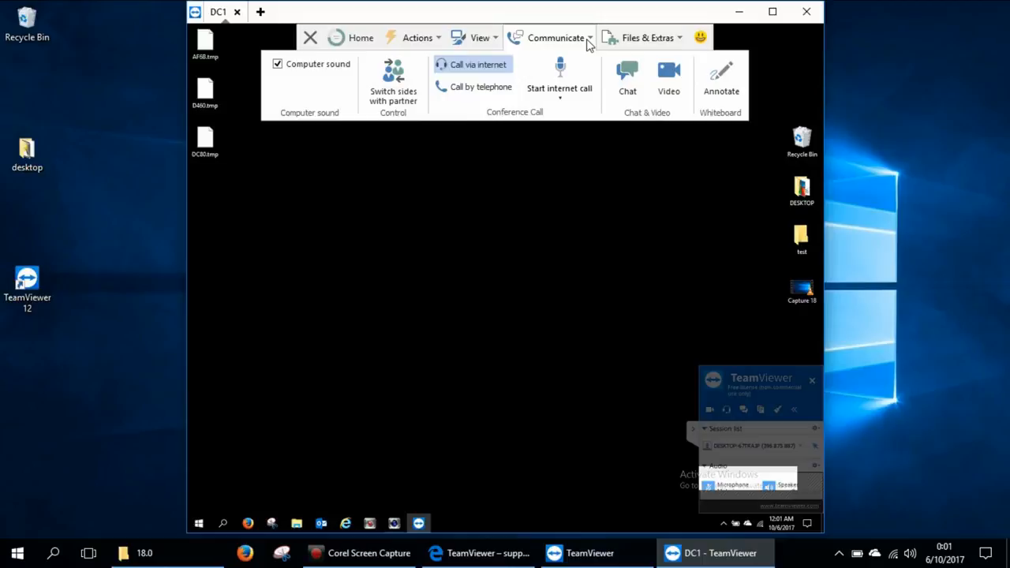
click(635, 85)
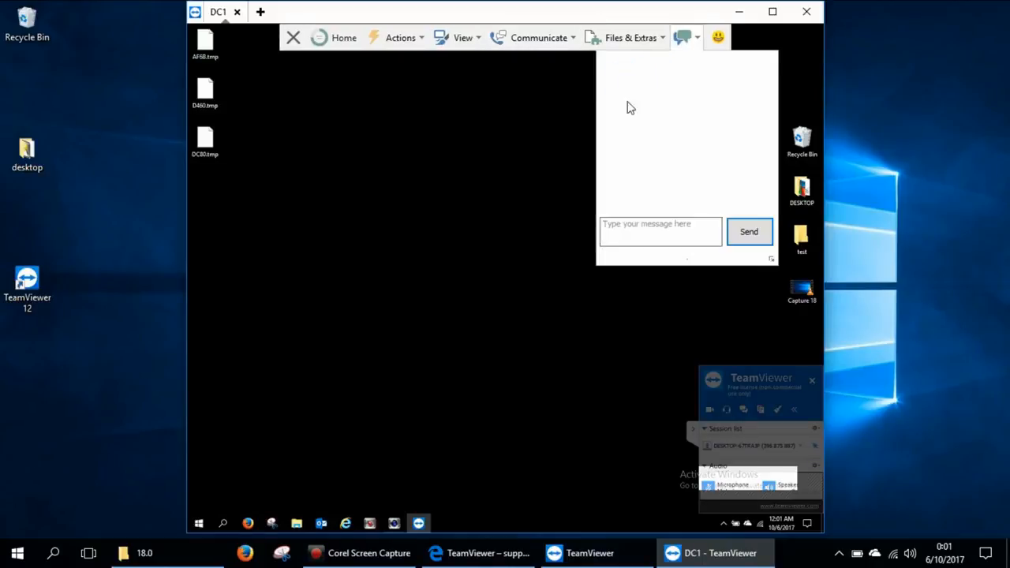
Send the message "hi" to DC1 in the session chat.
click(644, 222)
text(he)
key(Return)
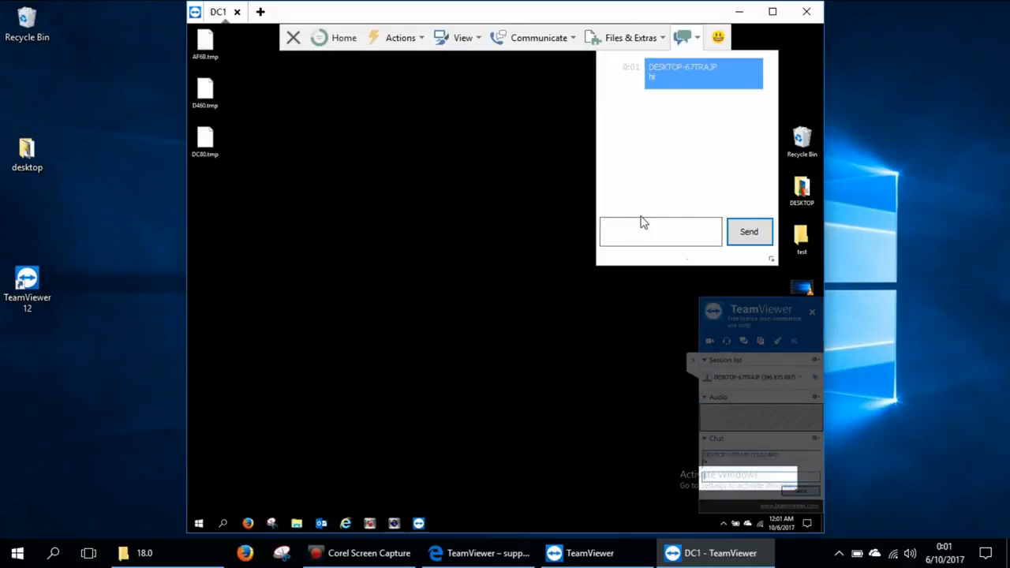
Reply "hello" from the chat on the remote computer and view the reply in the local session chat.
click(728, 474)
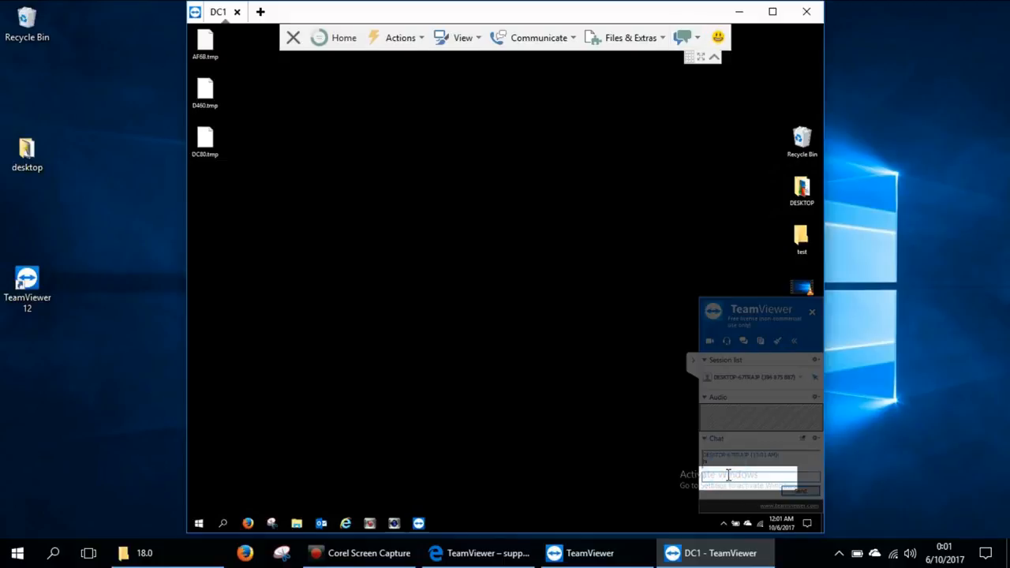
text(hello)
key(Return)
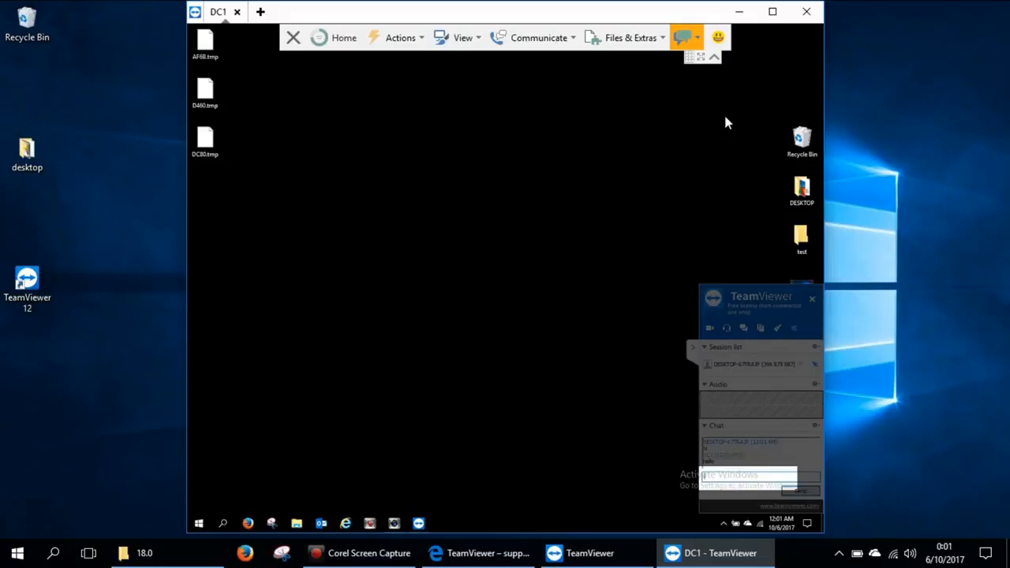
click(683, 38)
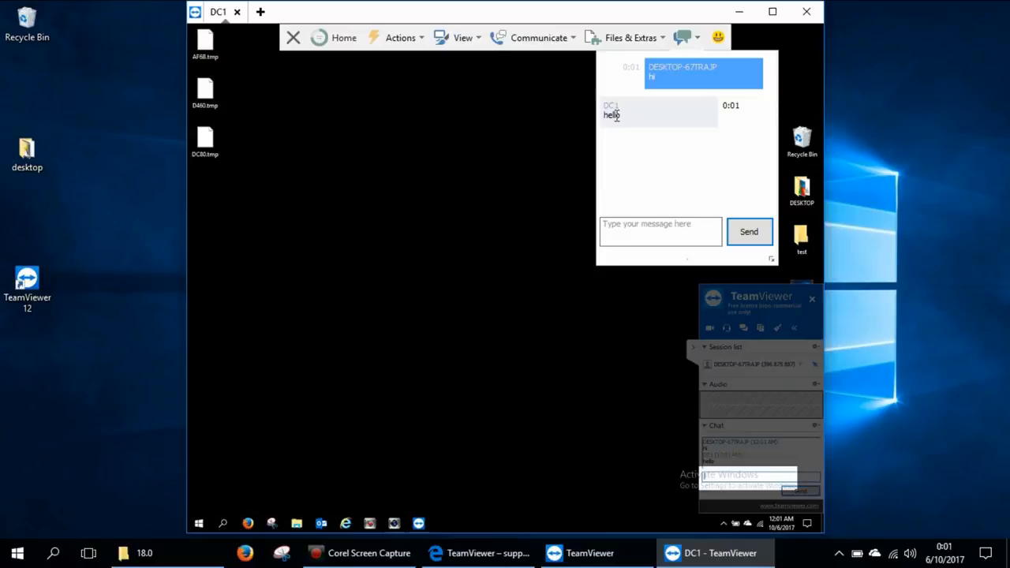
Examine the session's communication and file tools, including the file transfer window for DC1, and close that window.
click(570, 35)
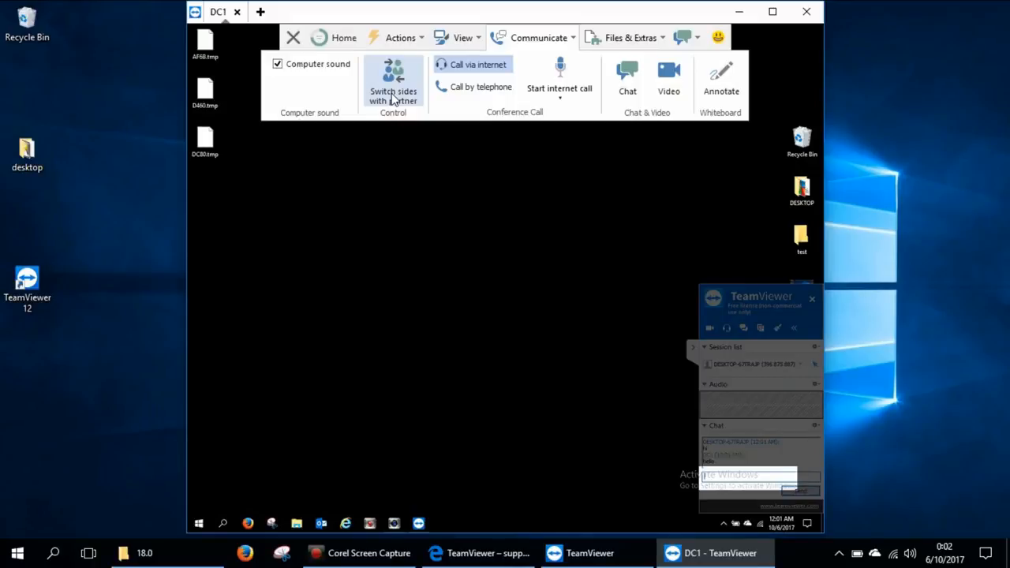
click(643, 39)
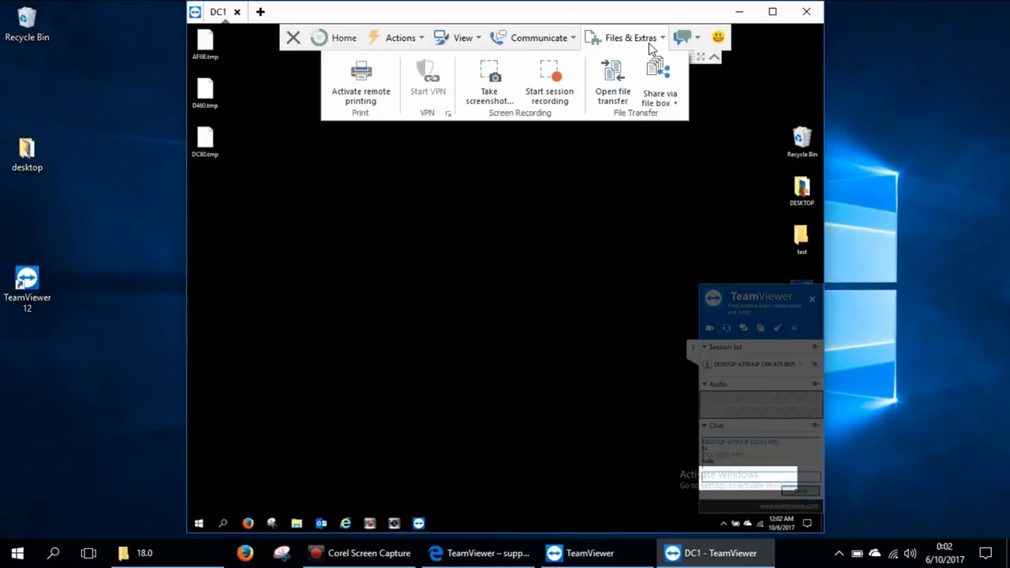
click(620, 85)
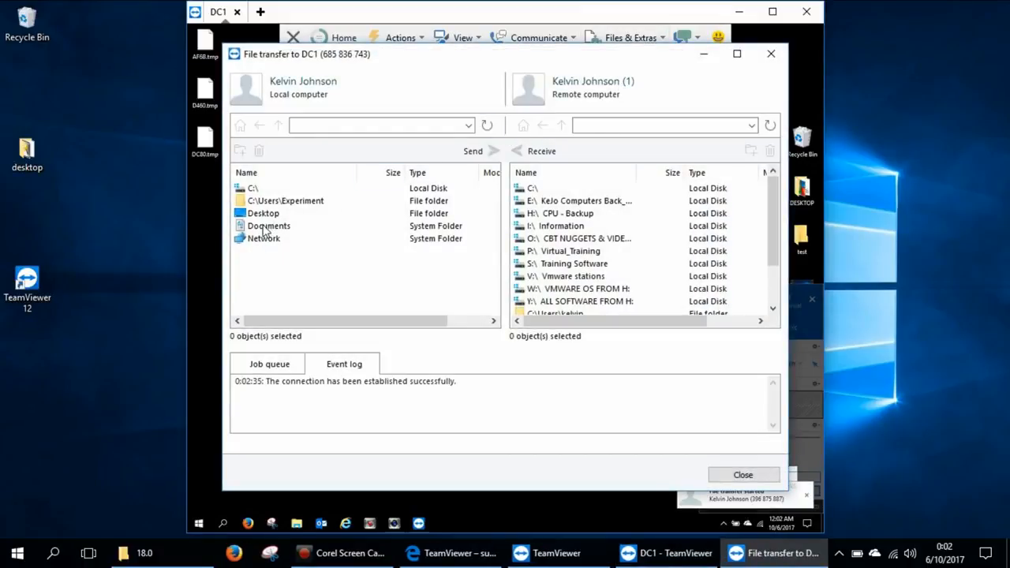
click(771, 54)
click(639, 39)
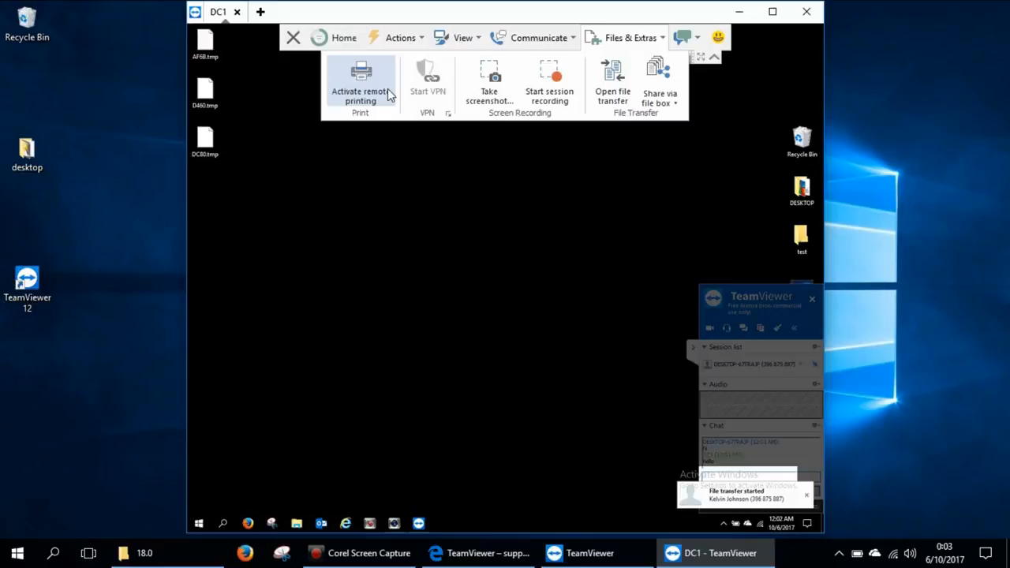
click(697, 39)
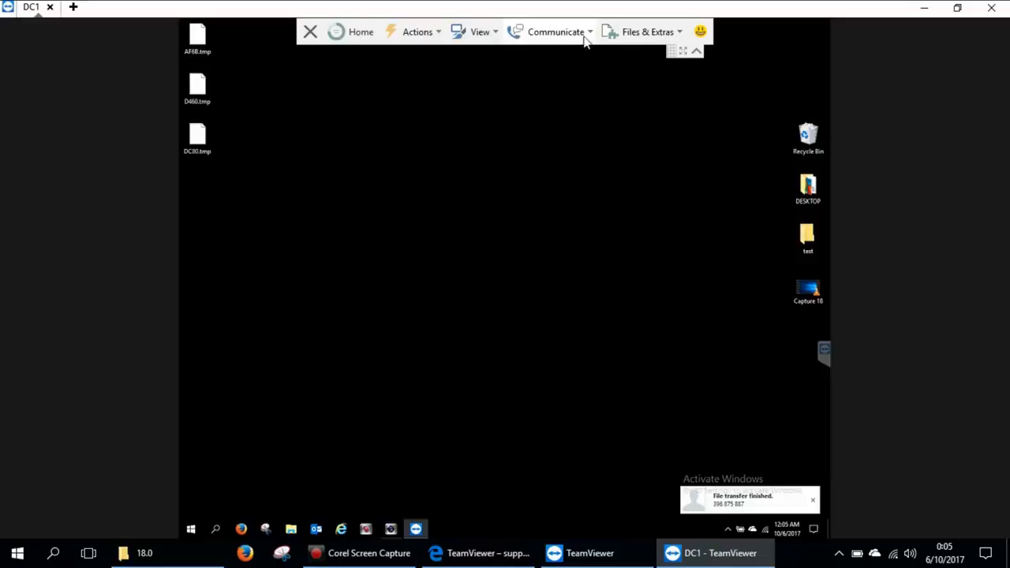
Invite LENOVO-THINK from the Home Computers group into the DC1 session as an additional participant.
click(435, 36)
click(476, 31)
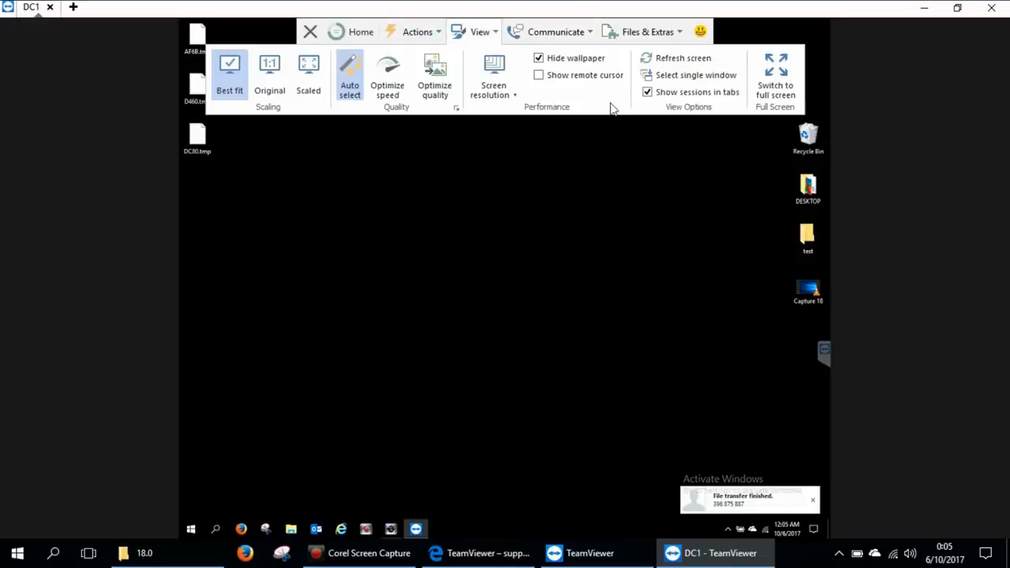
click(440, 35)
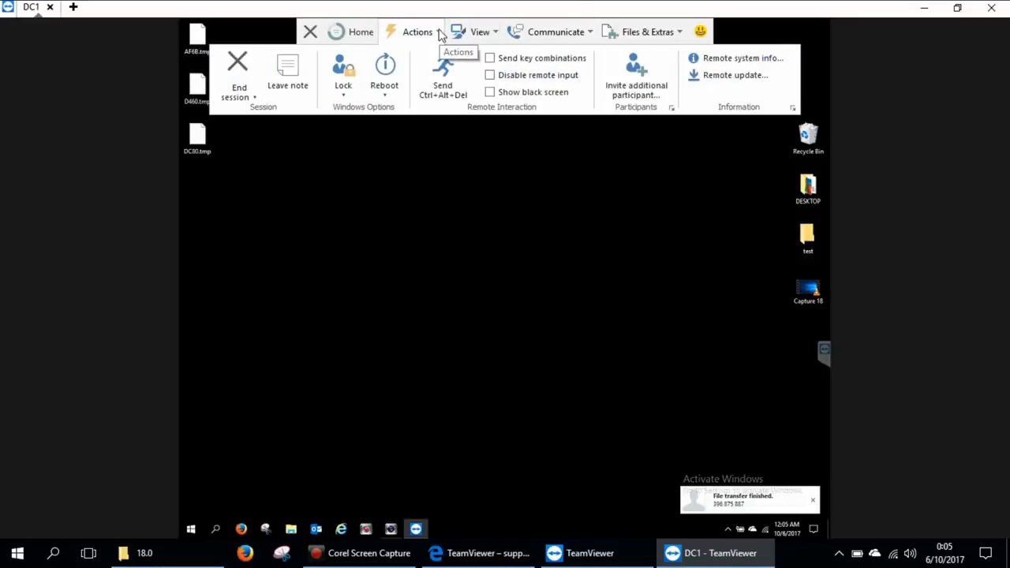
click(636, 88)
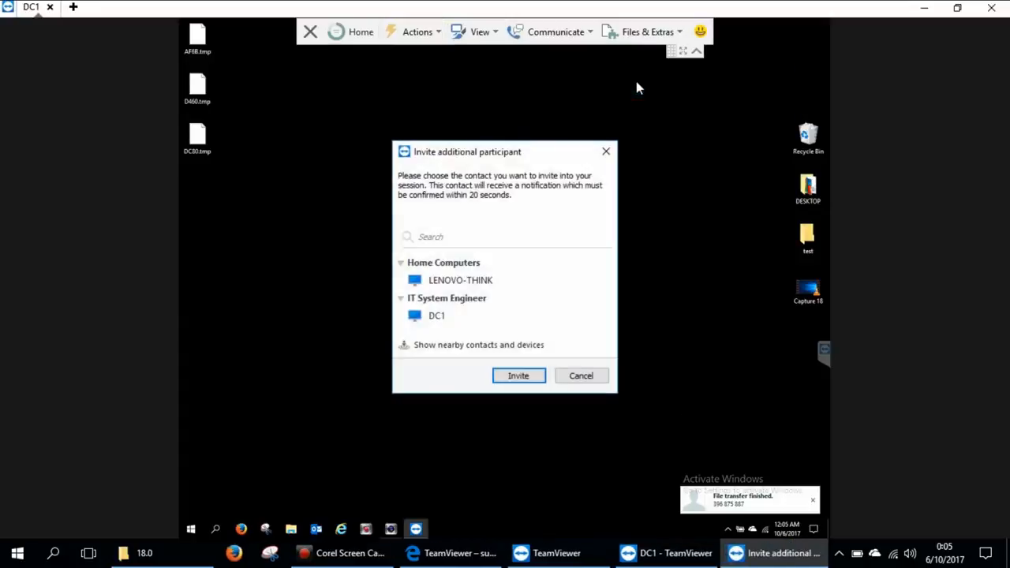
click(434, 286)
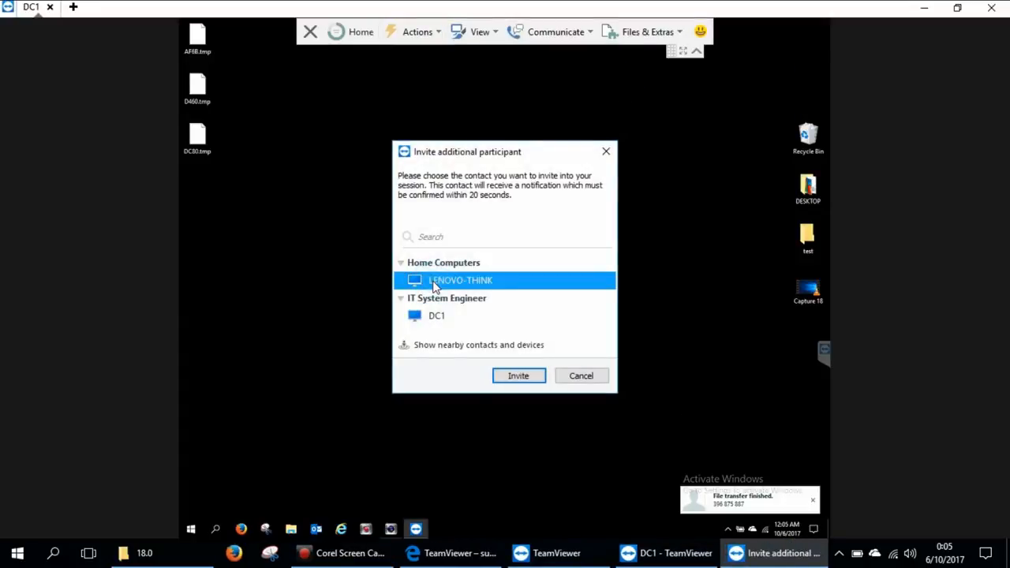
click(518, 377)
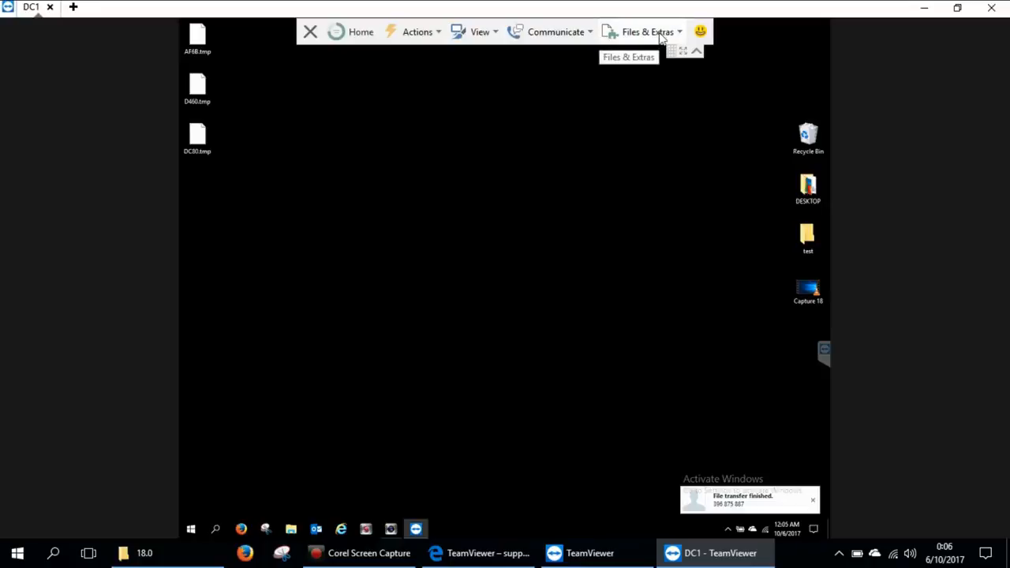
Open the session's text chat and send the message "hi" to all participants.
click(590, 33)
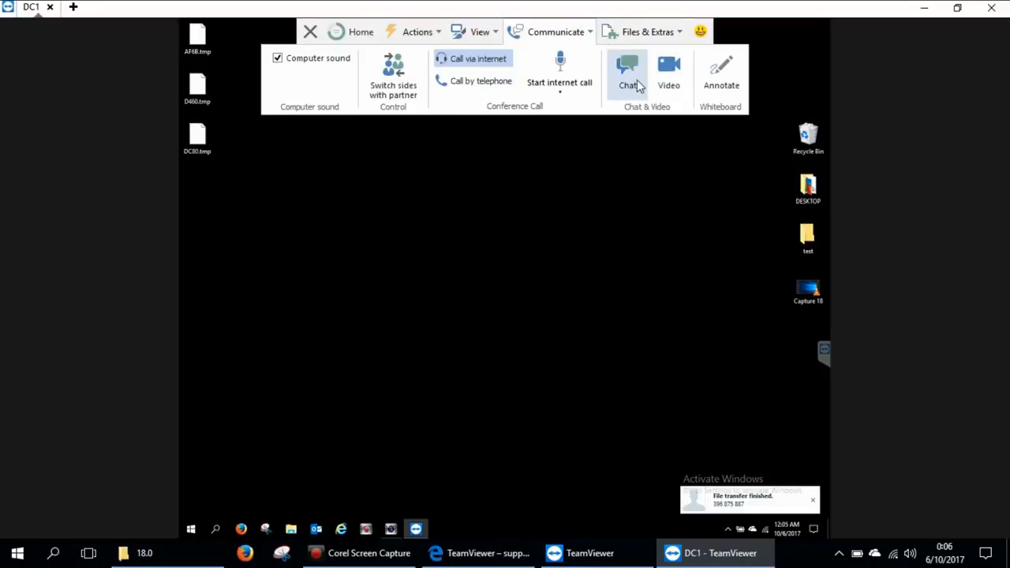
click(636, 80)
click(673, 213)
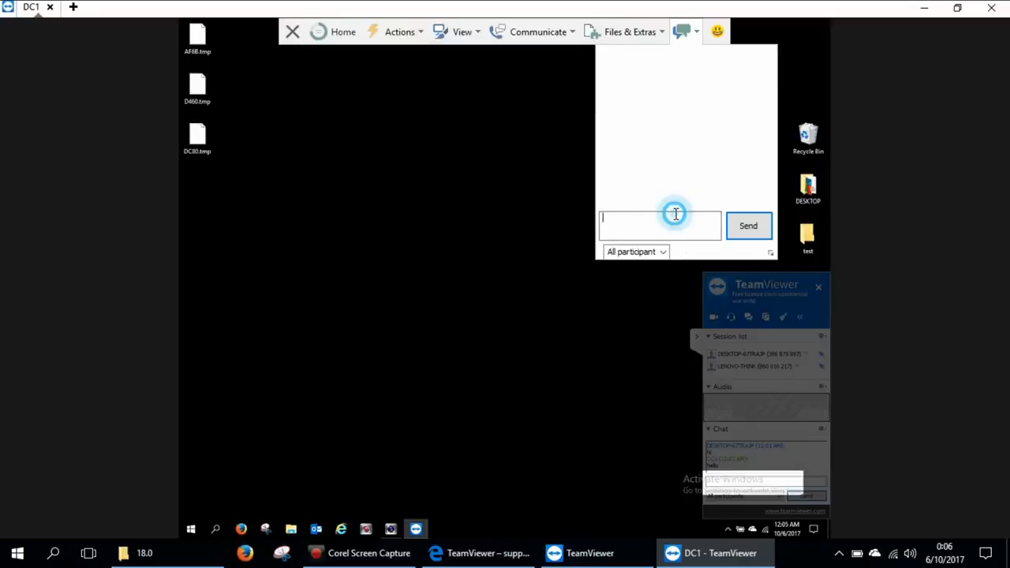
text(hi)
key(Return)
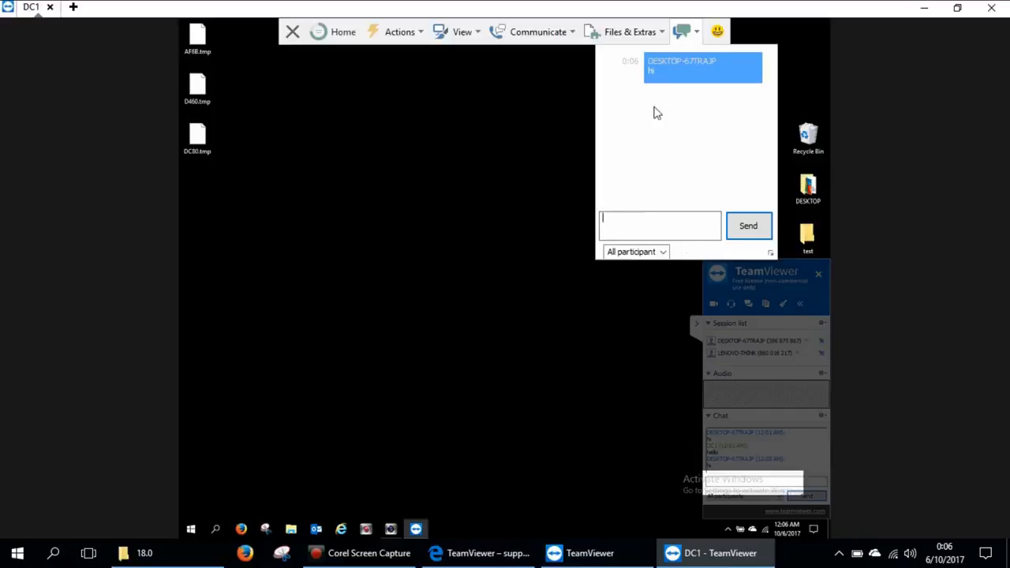
Restore the session window to its smaller size, end the DC1 session, and close the main TeamViewer window.
click(957, 7)
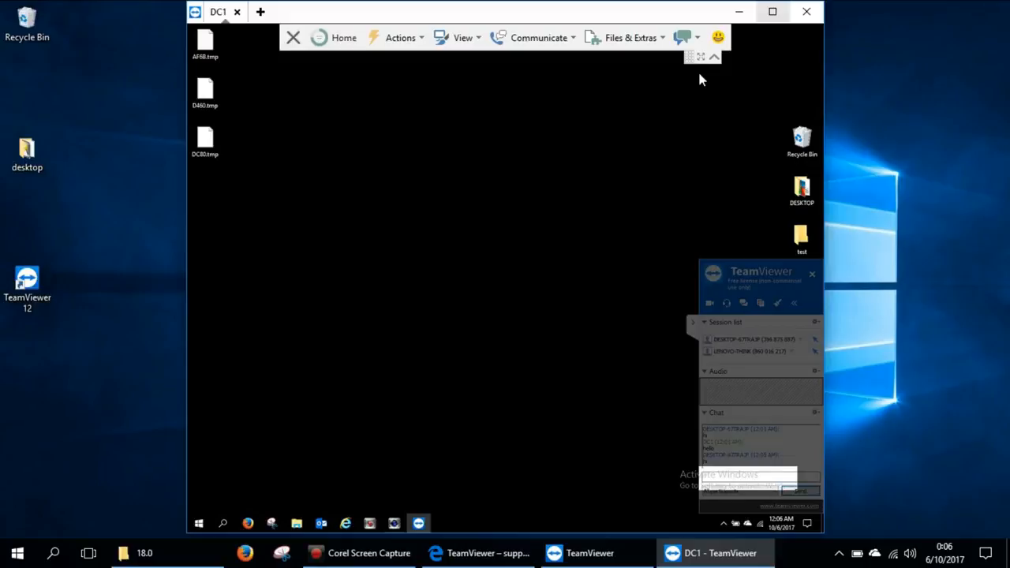
click(805, 13)
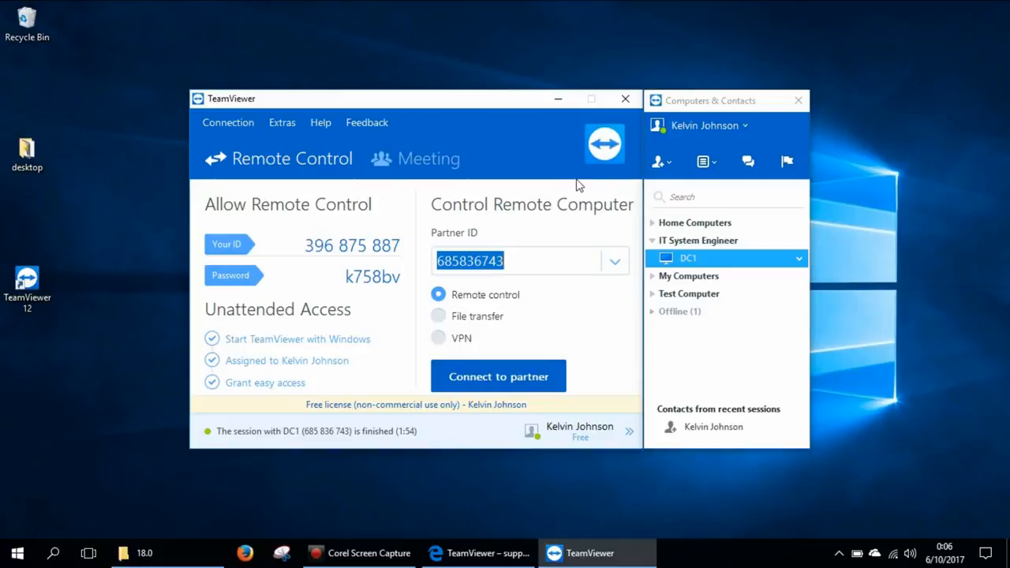
click(628, 109)
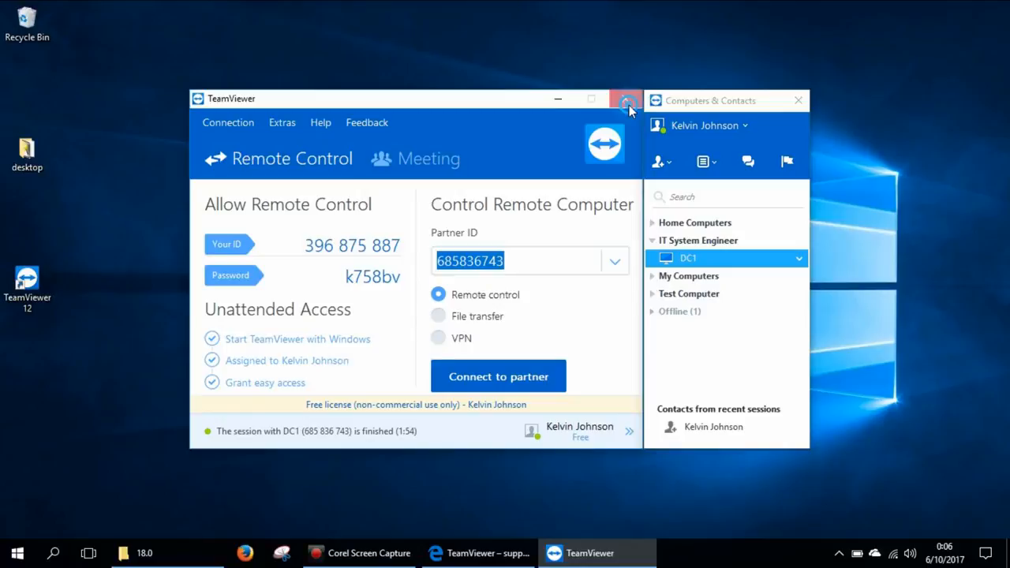